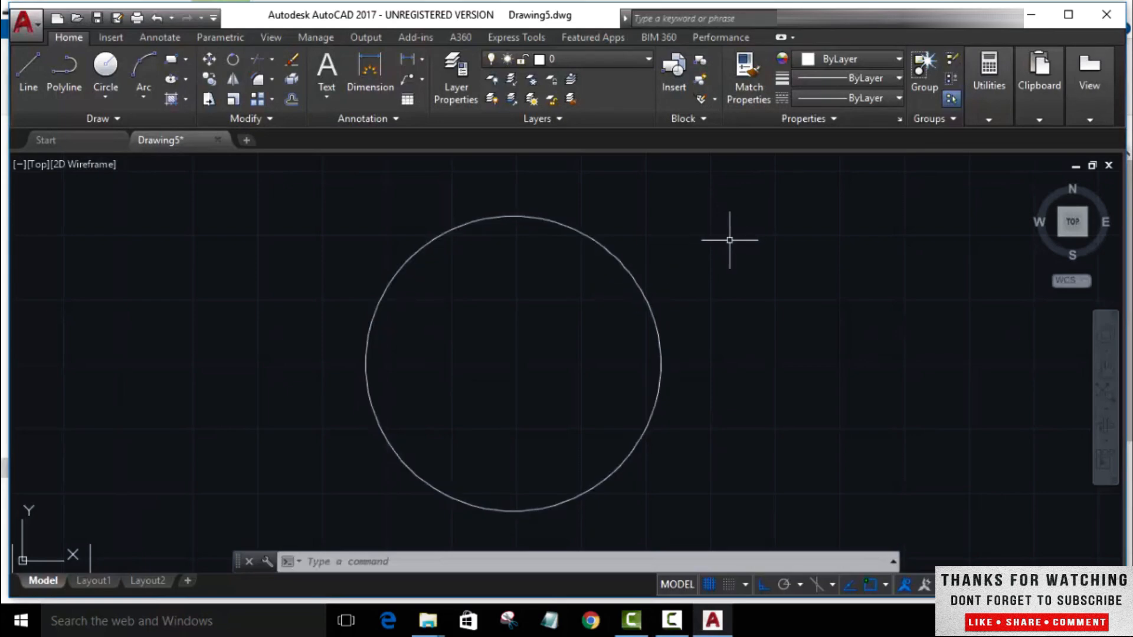
- Divide the circle into 5 equal segments with the Divide command
{"action": "left_click", "coordinate": [123, 121]}
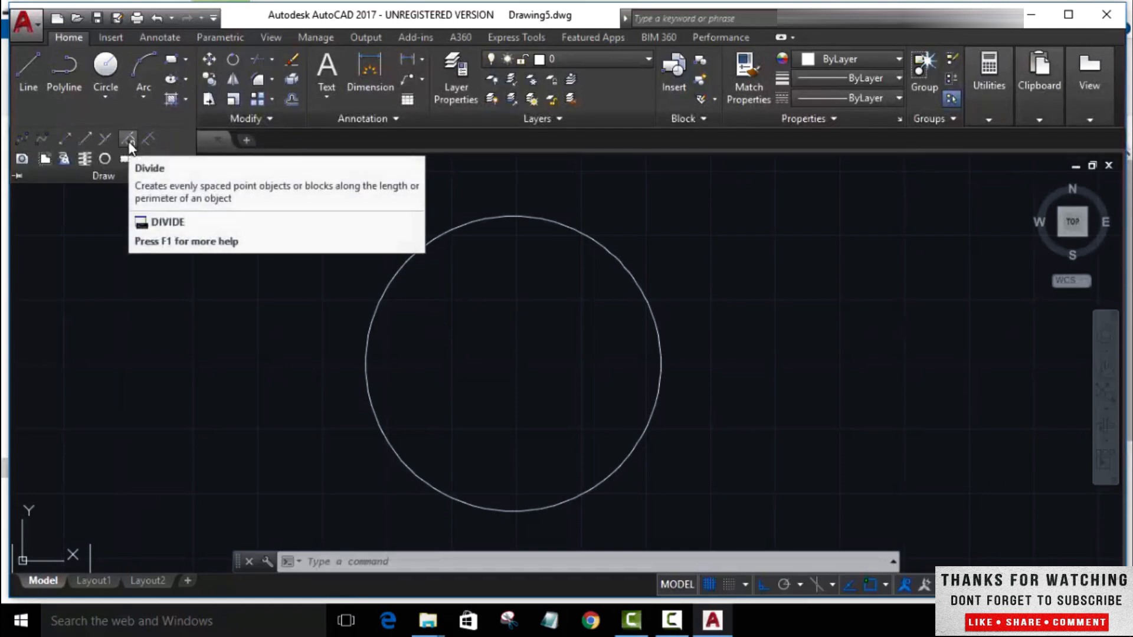
{"action": "left_click", "coordinate": [128, 142]}
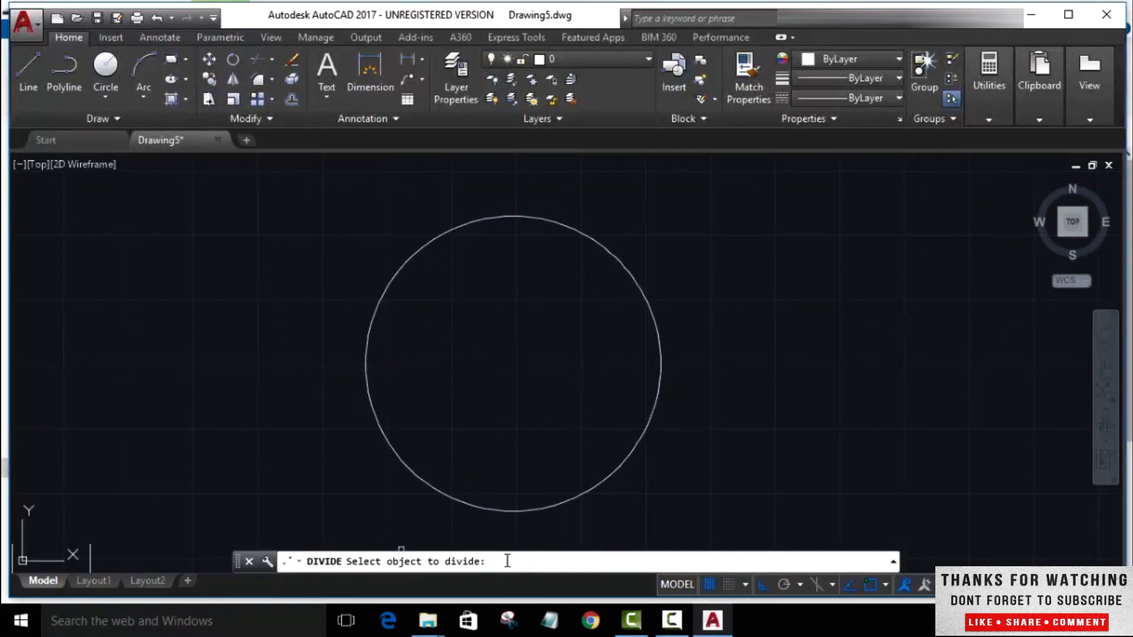
{"action": "left_click", "coordinate": [386, 290]}
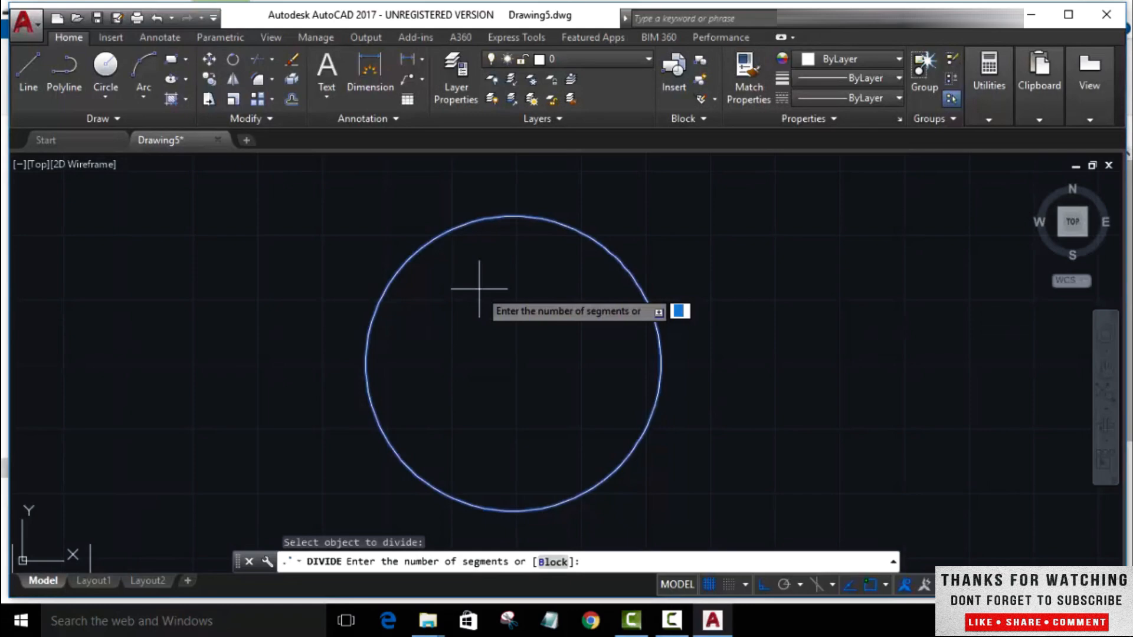
{"action": "type", "text": "5"}
{"action": "key", "text": "Return"}
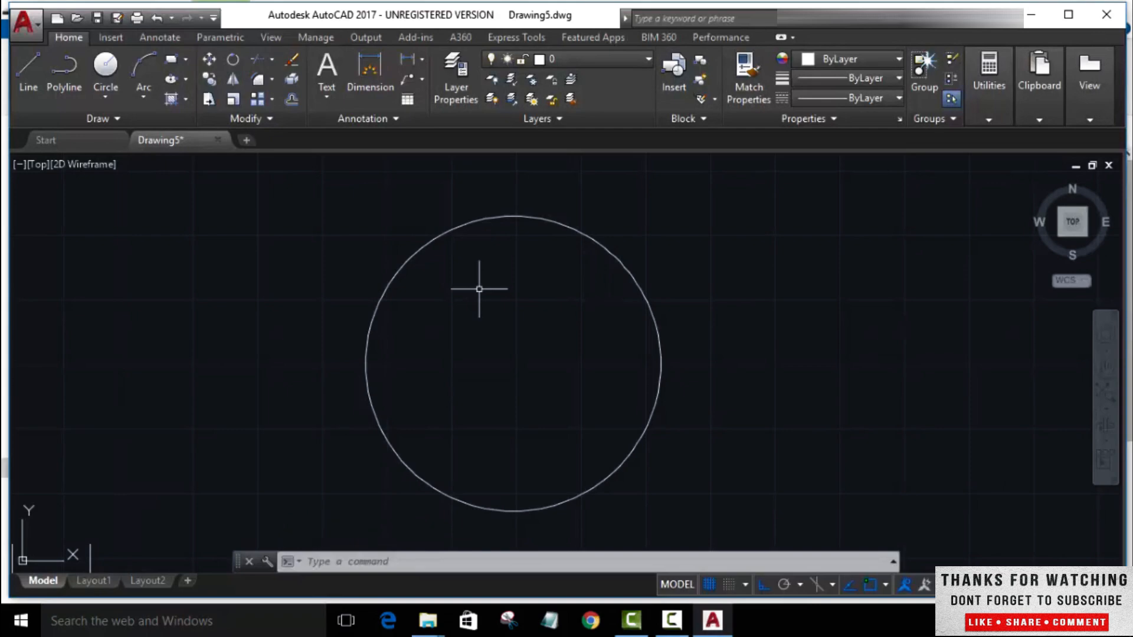
- Set the point style to the plain X marker using the PTYPE command
{"action": "left_click", "coordinate": [413, 563]}
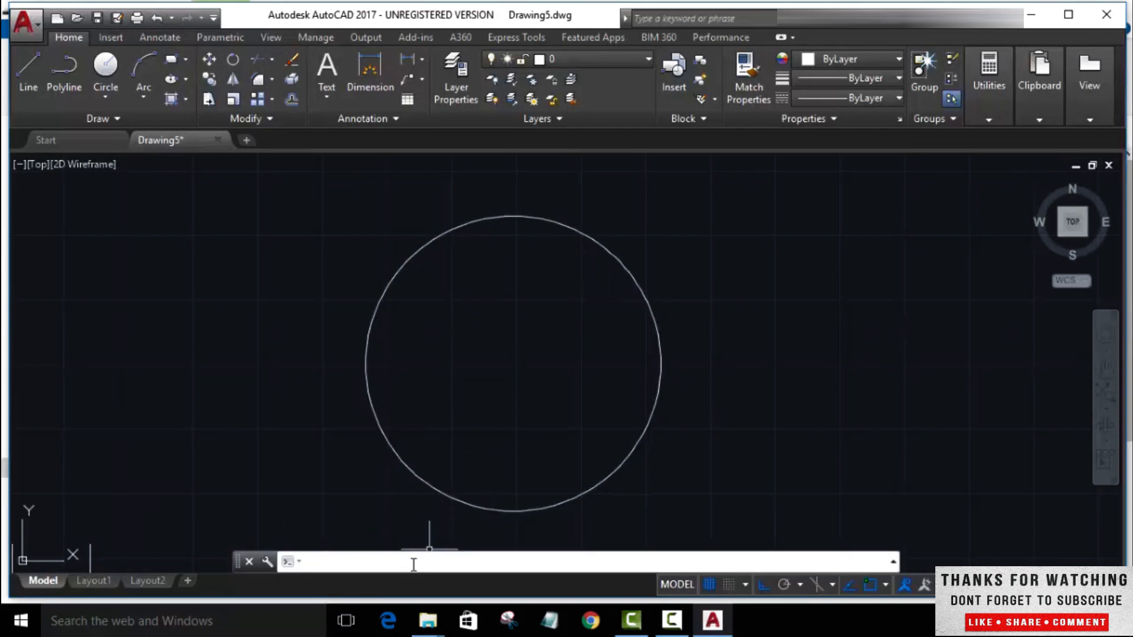
{"action": "type", "text": "PTYPE"}
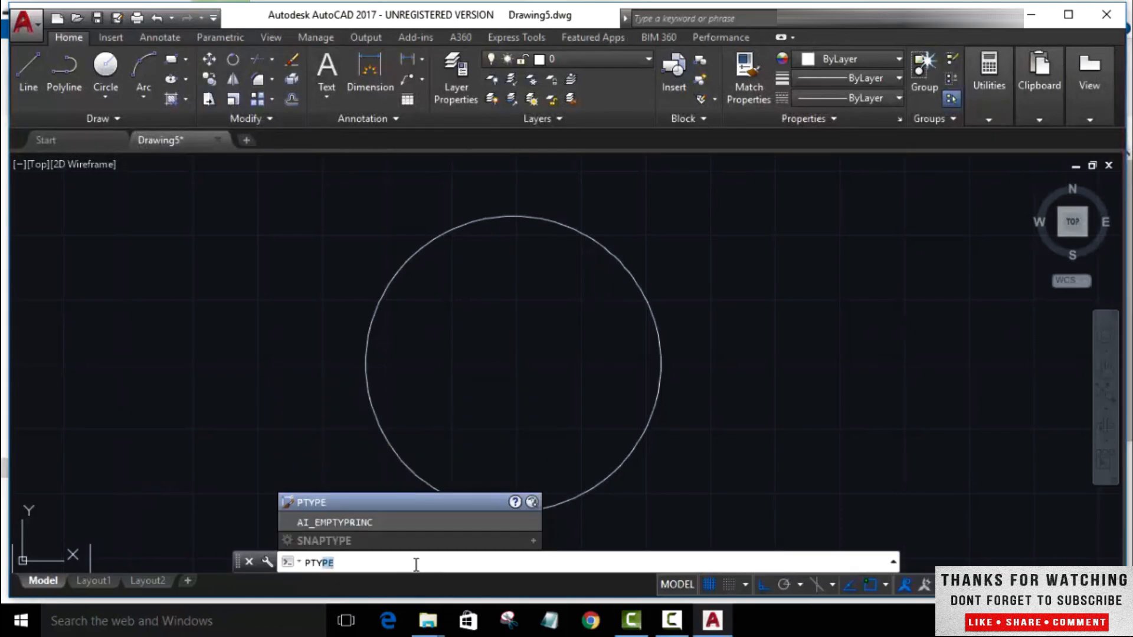
{"action": "key", "text": "Return"}
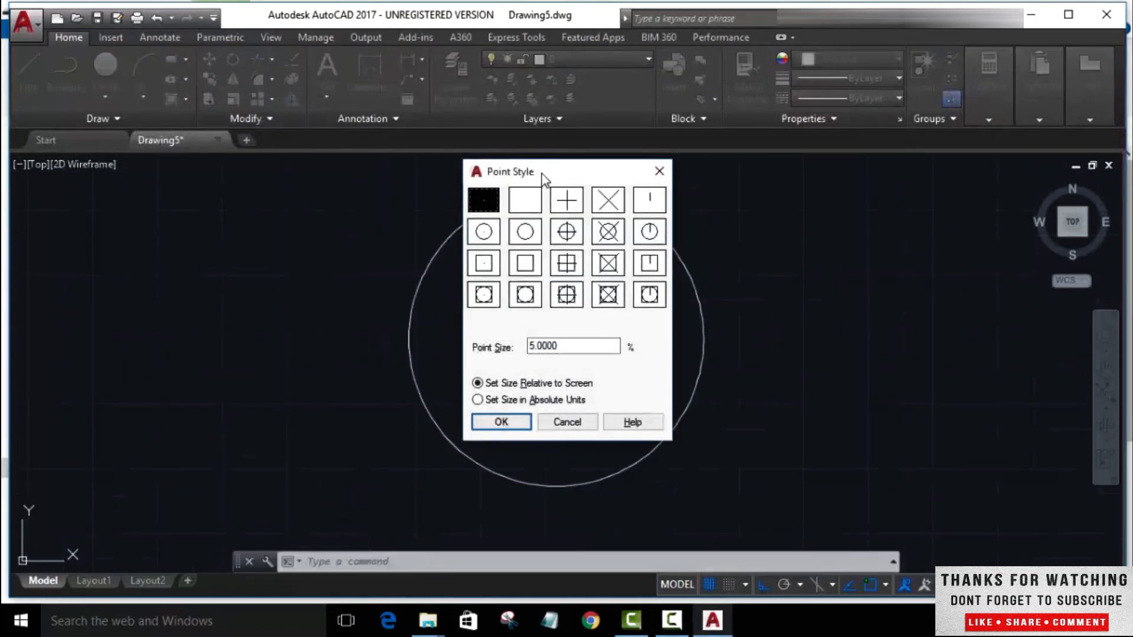
{"action": "left_click_drag", "start_coordinate": [544, 177], "coordinate": [865, 210]}
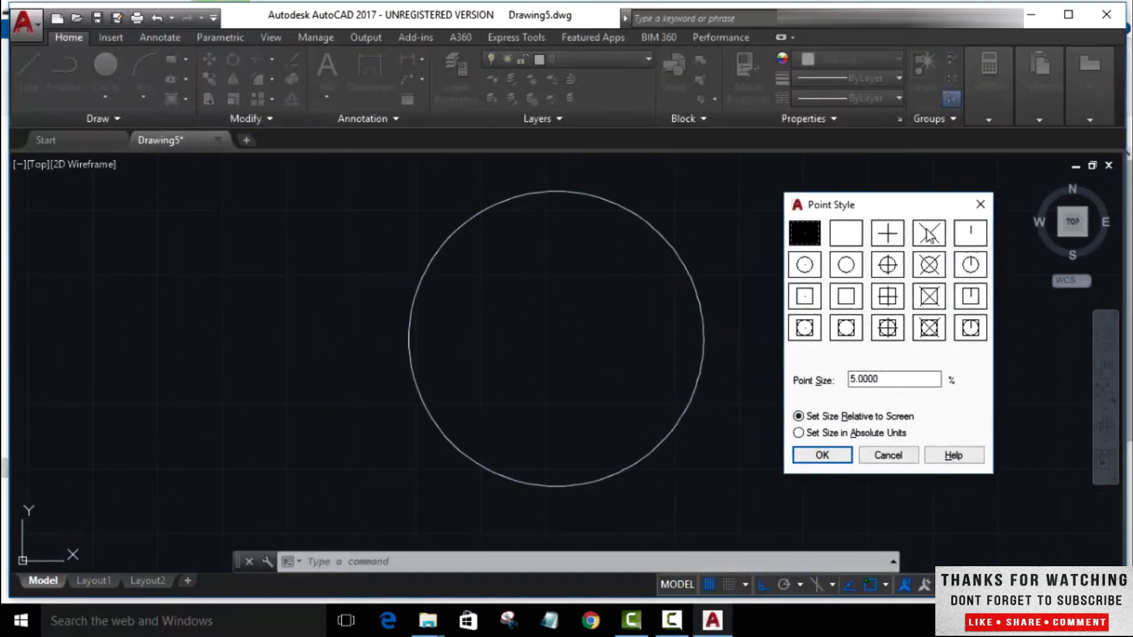
{"action": "left_click", "coordinate": [928, 234]}
{"action": "left_click", "coordinate": [813, 456]}
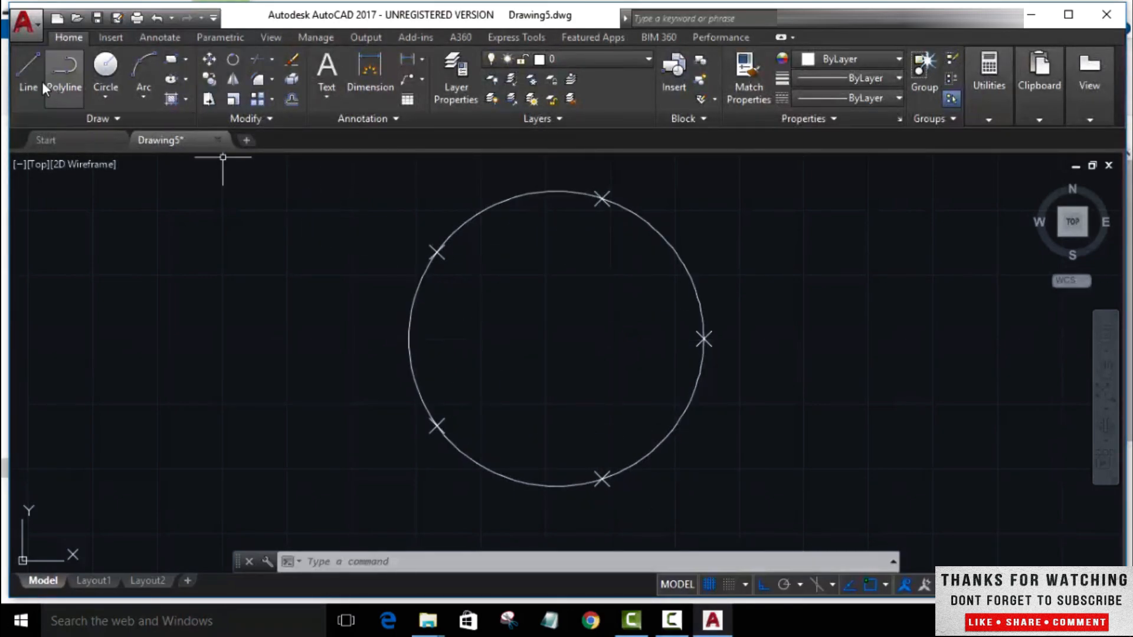
- Draw two circles with the default radius of 5.7052, centred on the circle's upper-right and lower-left division points
{"action": "left_click", "coordinate": [106, 67]}
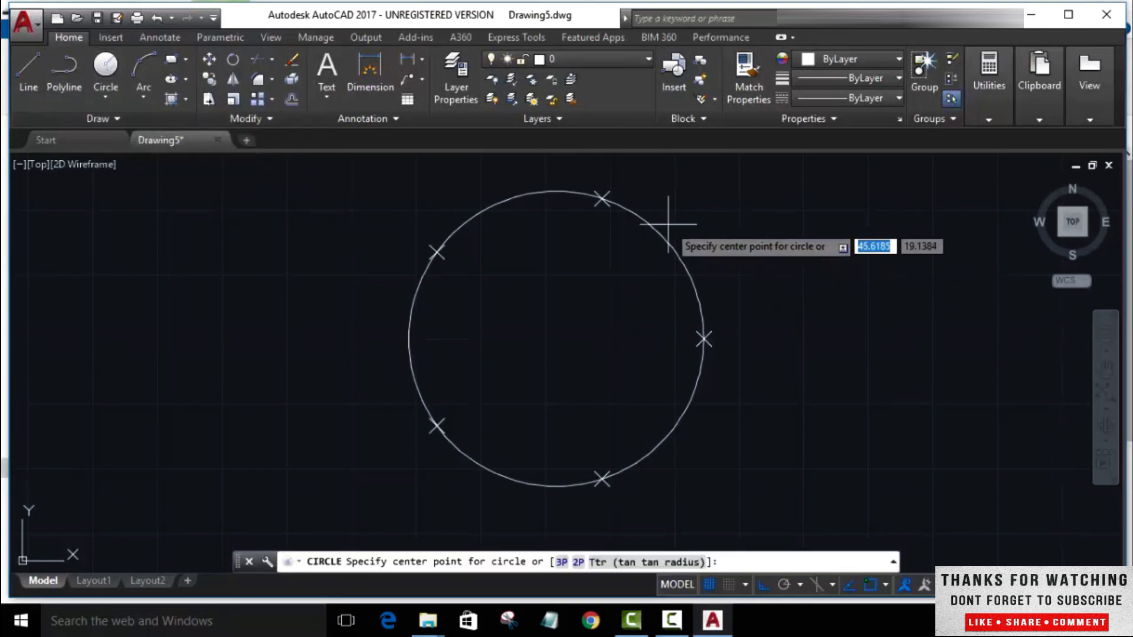
{"action": "left_click", "coordinate": [602, 199]}
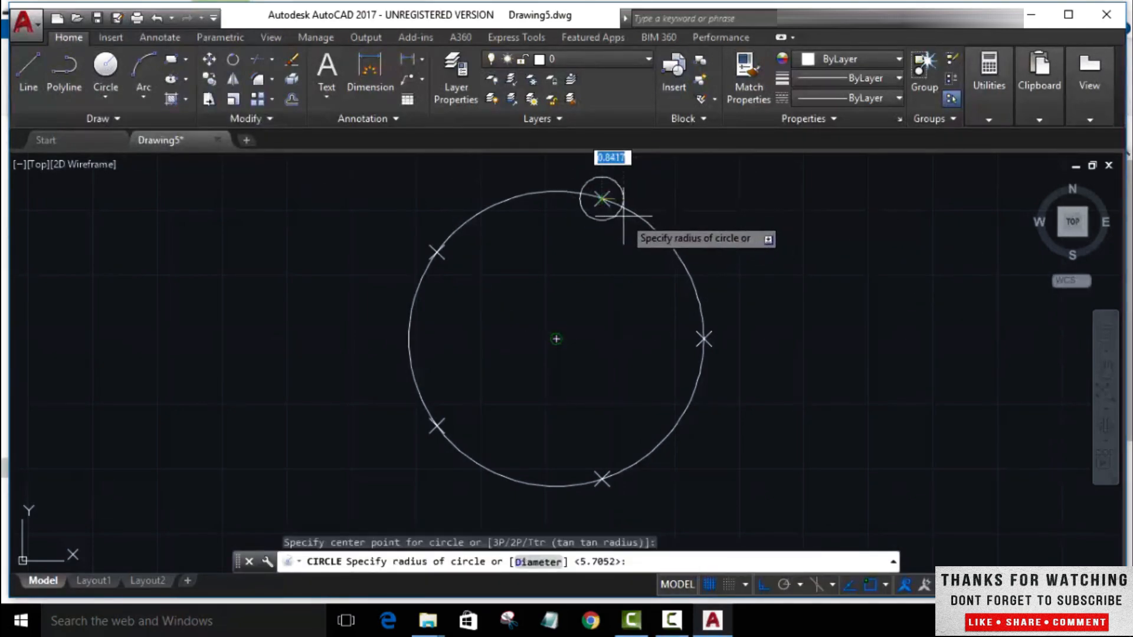
{"action": "key", "text": "Return"}
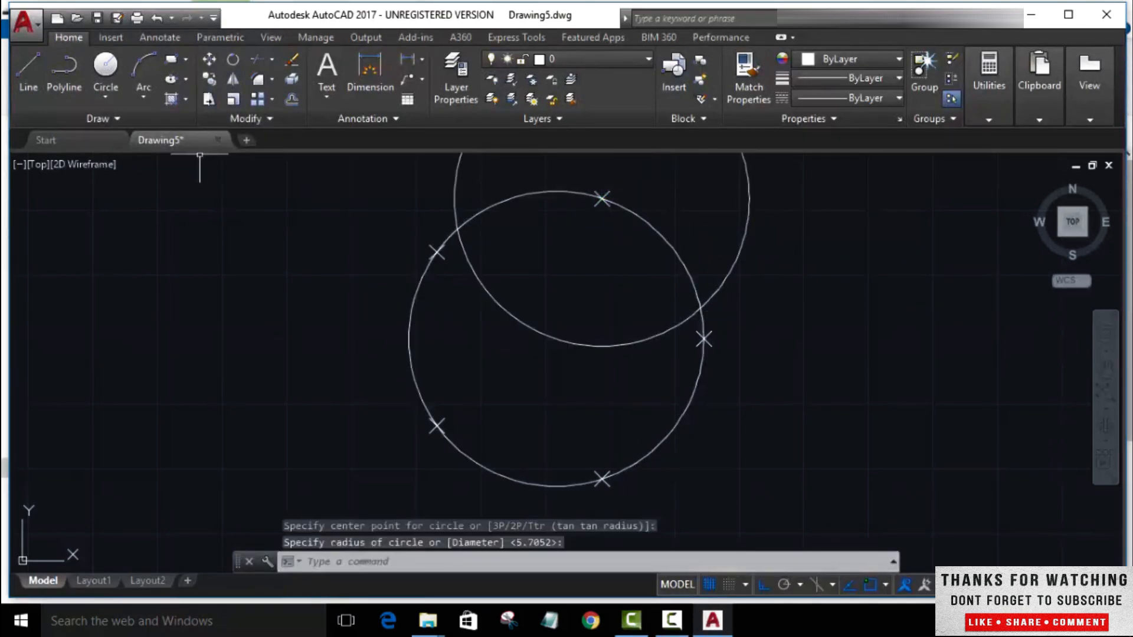
{"action": "left_click", "coordinate": [106, 66]}
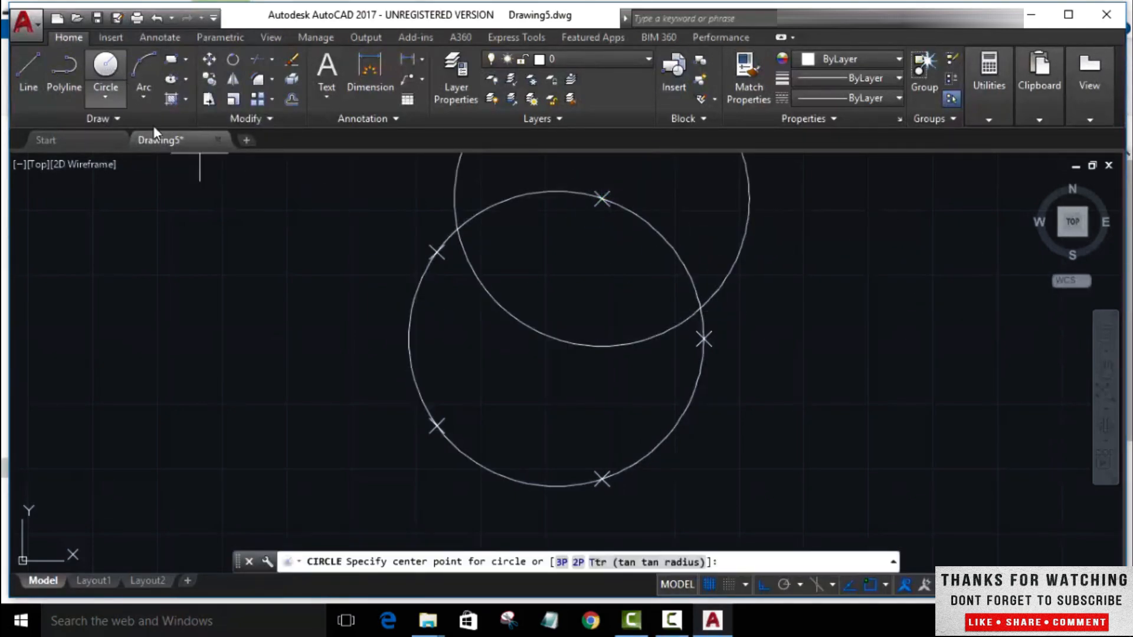
{"action": "left_click", "coordinate": [437, 425]}
{"action": "key", "text": "Return"}
{"action": "scroll", "coordinate": [696, 451], "scroll_direction": "down", "scroll_amount": 3}
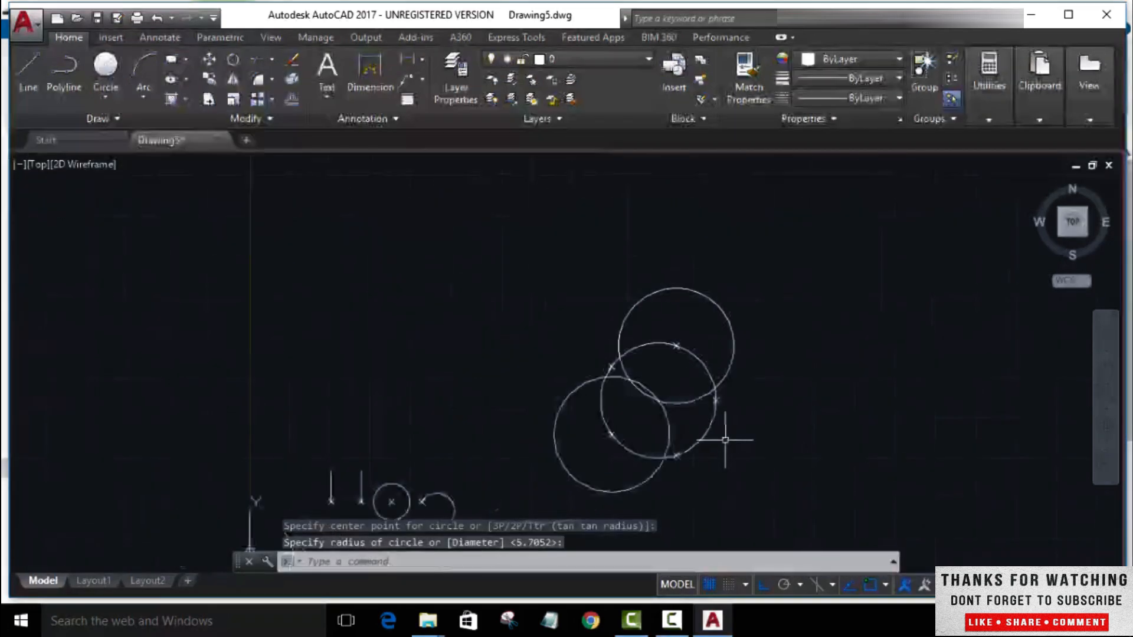
{"action": "scroll", "coordinate": [785, 445], "scroll_direction": "up", "scroll_amount": 2}
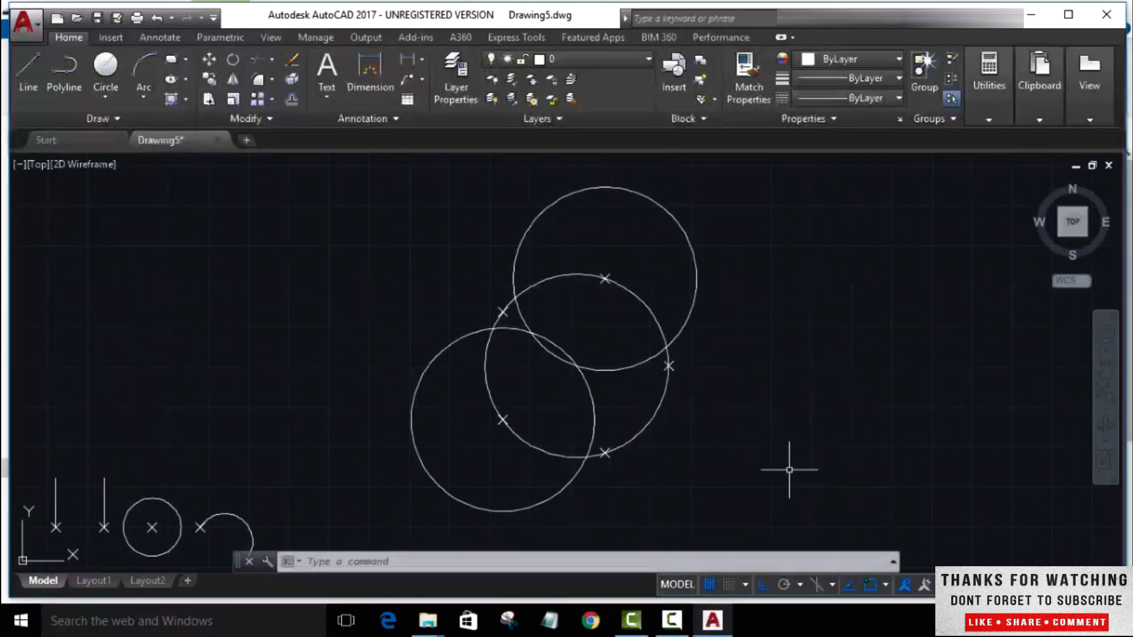
- Draw a small circle in the empty space to the right of the overlapping circles
{"action": "middle_click_drag", "start_coordinate": [828, 413], "coordinate": [428, 418]}
{"action": "middle_click_drag", "start_coordinate": [653, 405], "coordinate": [578, 395]}
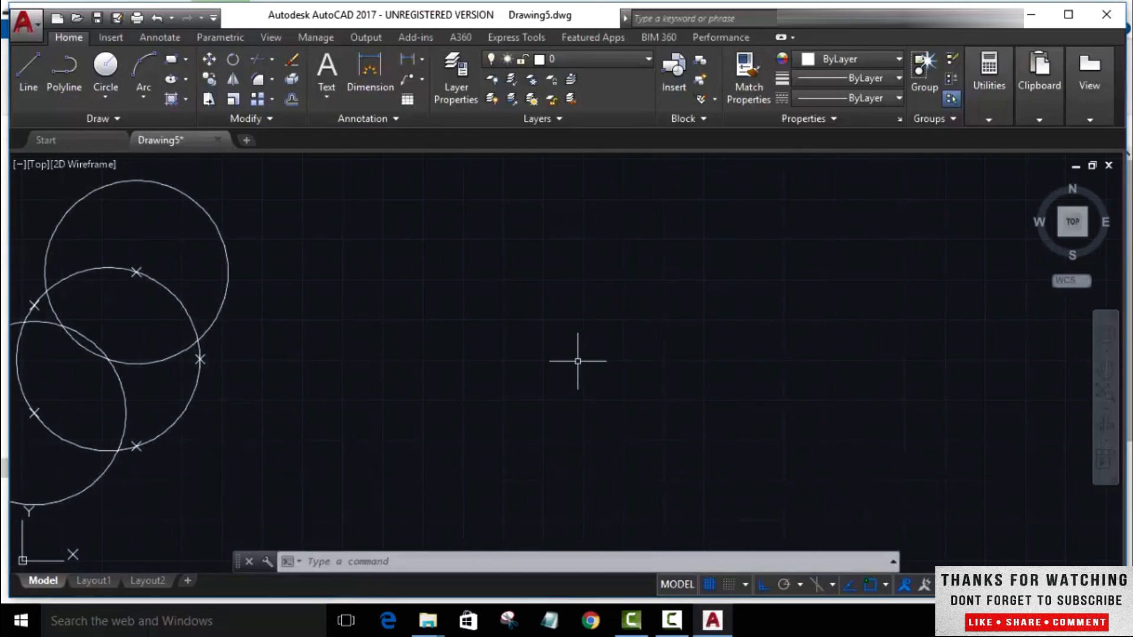
{"action": "left_click", "coordinate": [101, 67]}
{"action": "left_click", "coordinate": [480, 324]}
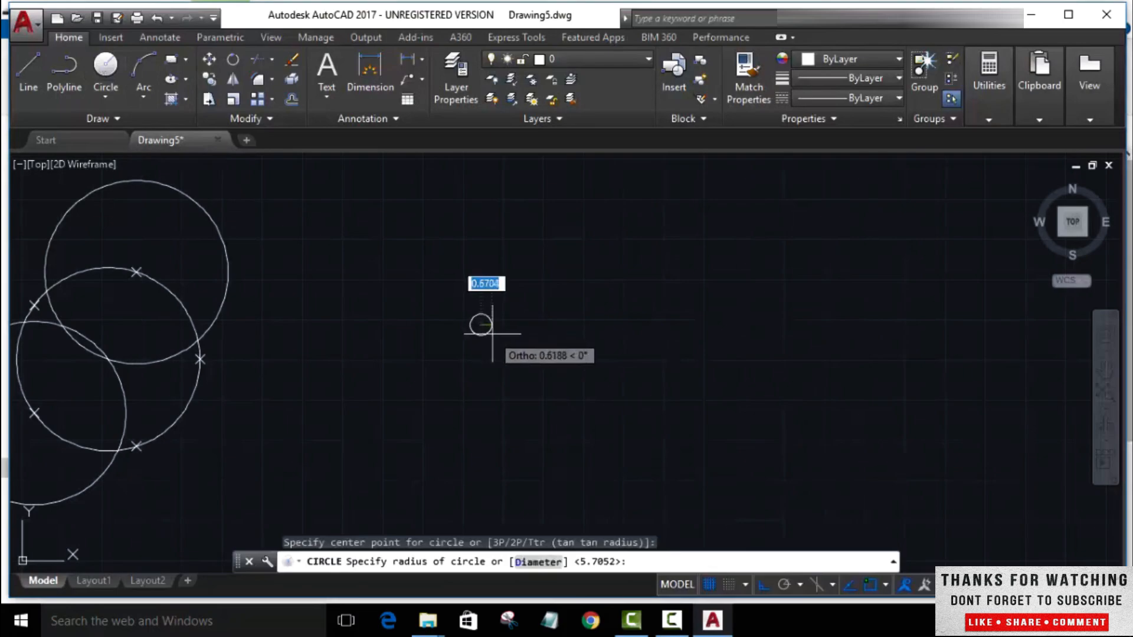
{"action": "left_click", "coordinate": [497, 338]}
{"action": "scroll", "coordinate": [481, 331], "scroll_direction": "up", "scroll_amount": 5}
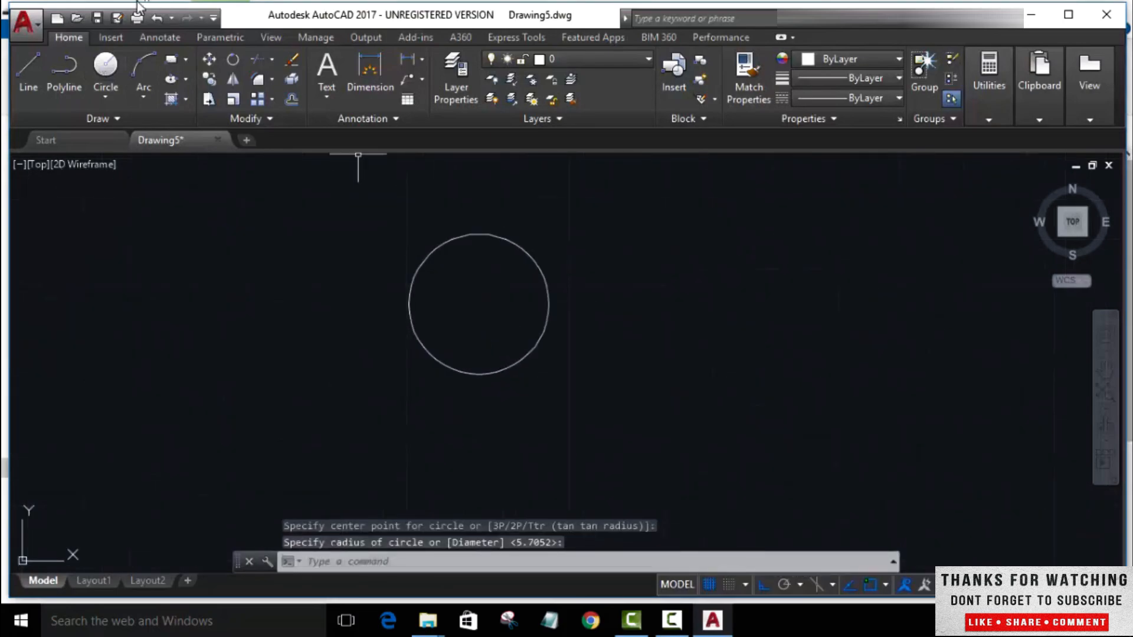
- Draw a small rectangle near the centre of the new small circle
{"action": "left_click", "coordinate": [171, 59]}
{"action": "left_click", "coordinate": [458, 289]}
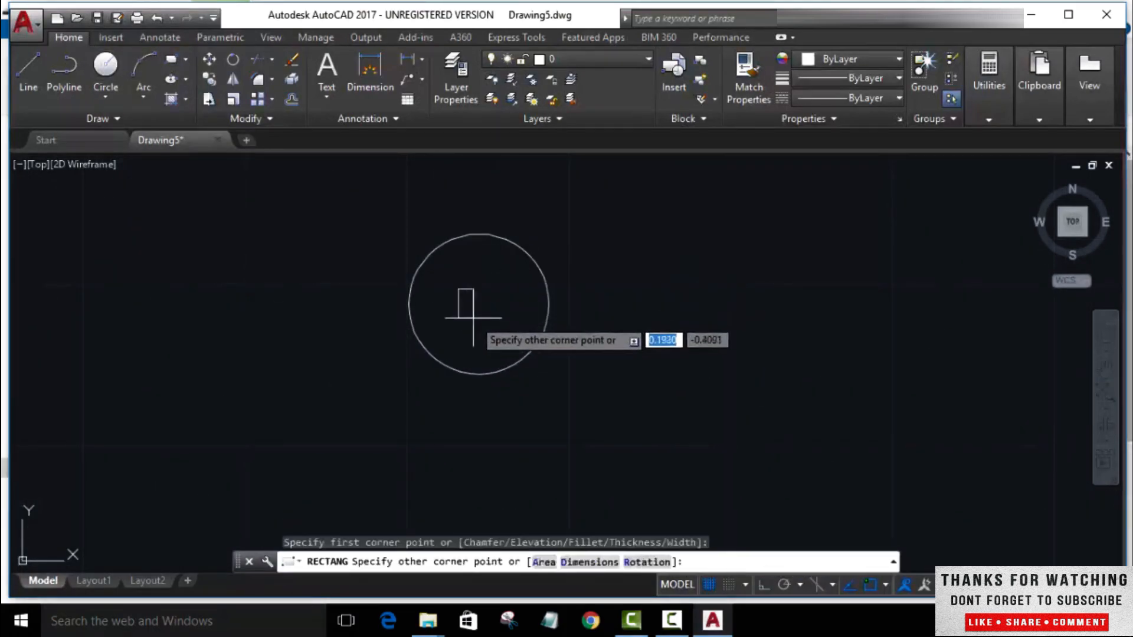
{"action": "left_click", "coordinate": [506, 327]}
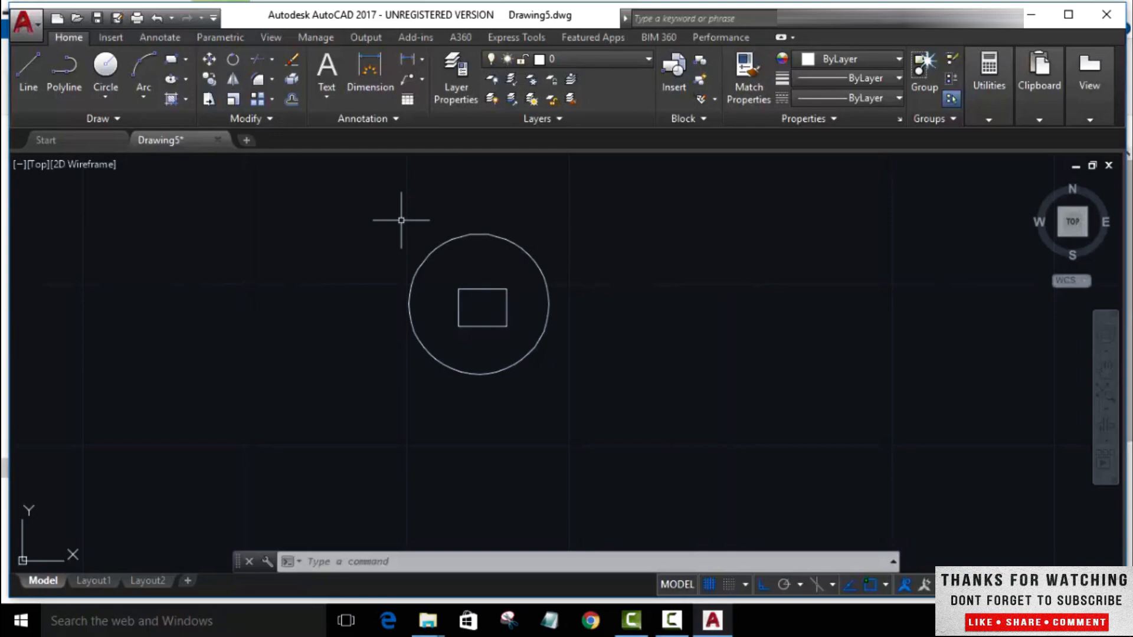
- Convert the small circle and its inner rectangle into a block named "first" and move the block slightly to the right
{"action": "mouse_move", "coordinate": [341, 209]}
{"action": "left_mouse_down"}
{"action": "mouse_move", "coordinate": [331, 232]}
{"action": "mouse_move", "coordinate": [417, 387]}
{"action": "mouse_move", "coordinate": [617, 294]}
{"action": "mouse_move", "coordinate": [531, 190]}
{"action": "mouse_move", "coordinate": [488, 195]}
{"action": "left_mouse_up"}
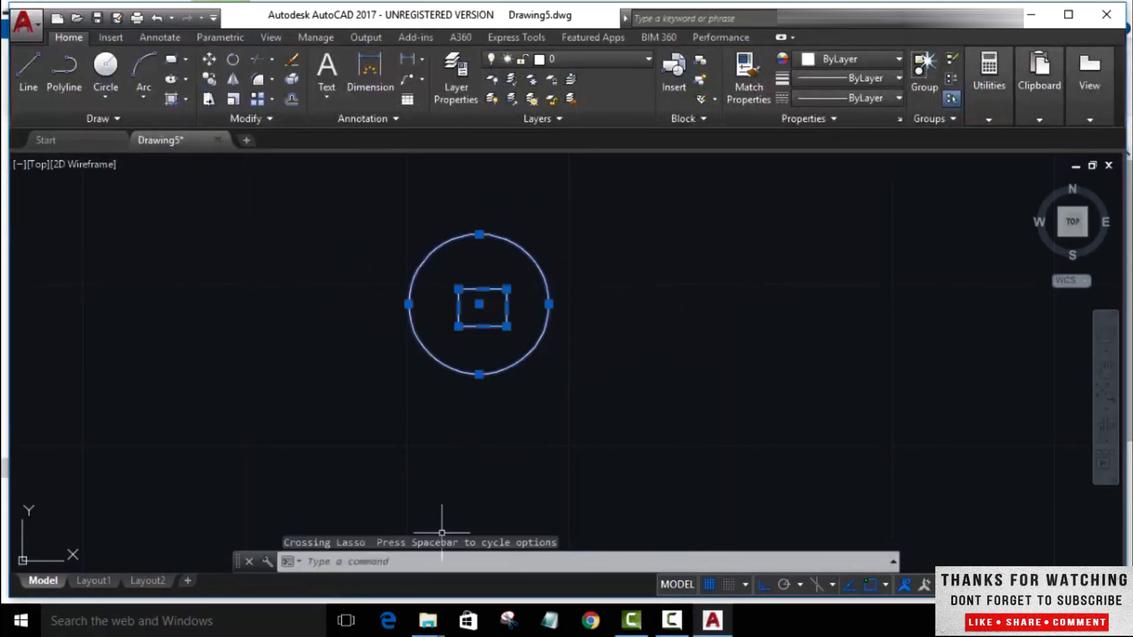
{"action": "left_click", "coordinate": [383, 562]}
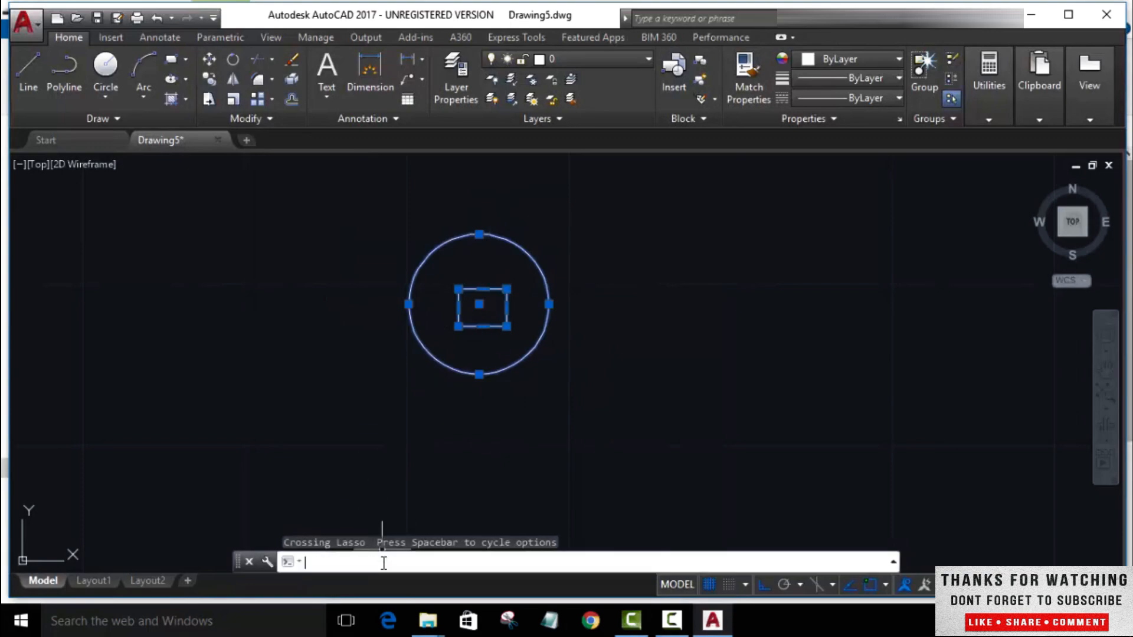
{"action": "type", "text": "block"}
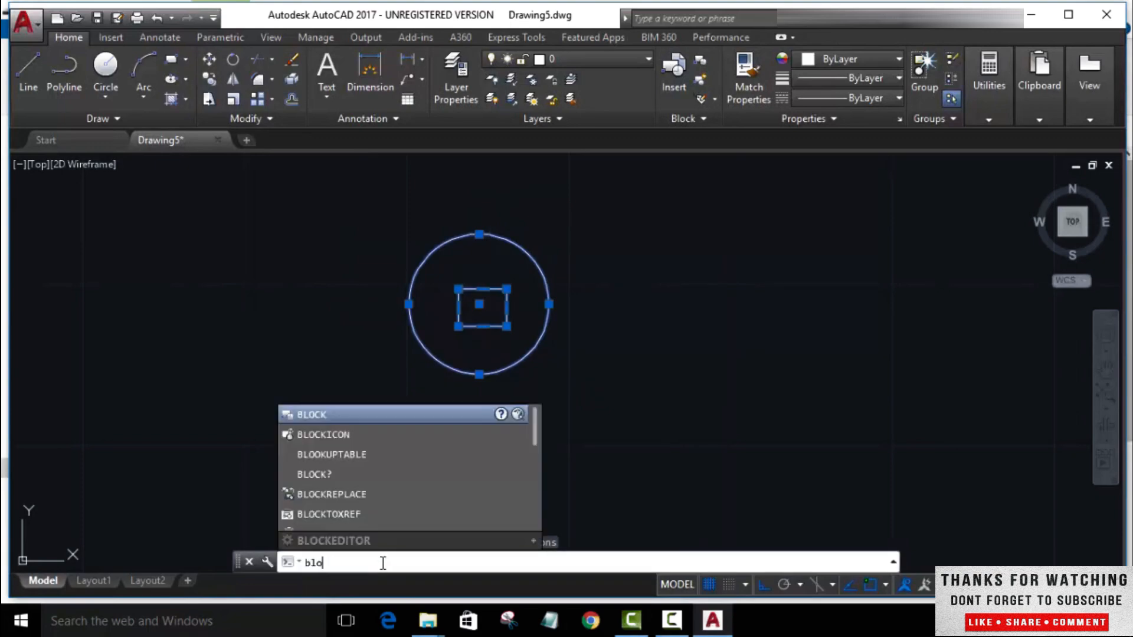
{"action": "key", "text": "Return"}
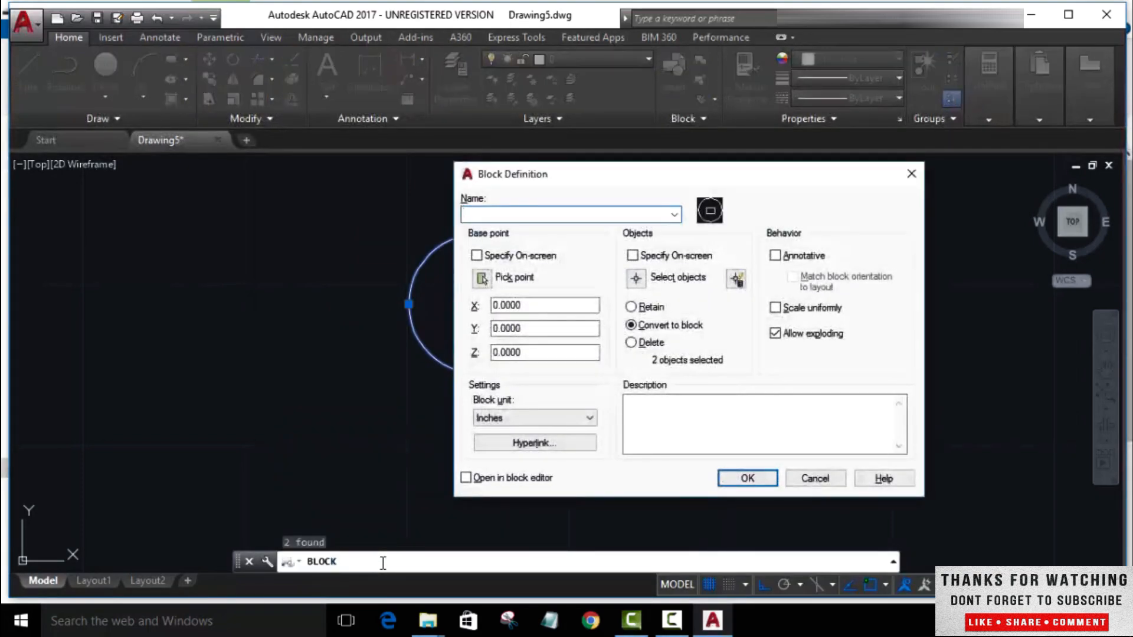
{"action": "left_click_drag", "start_coordinate": [623, 164], "coordinate": [768, 176]}
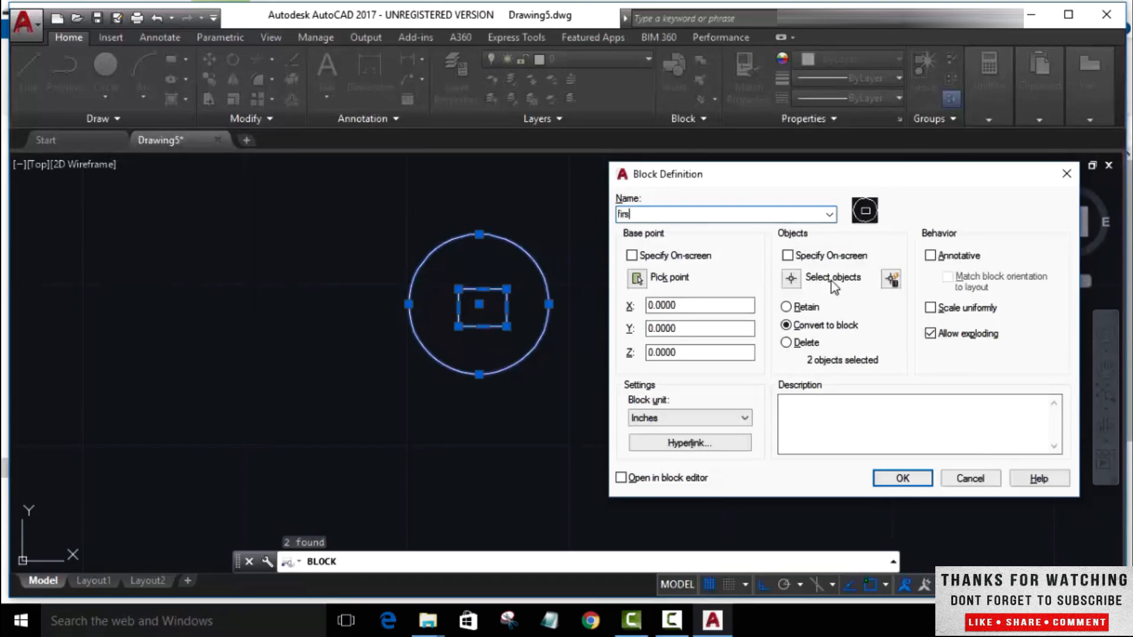
{"action": "type", "text": "t"}
{"action": "left_click", "coordinate": [915, 476]}
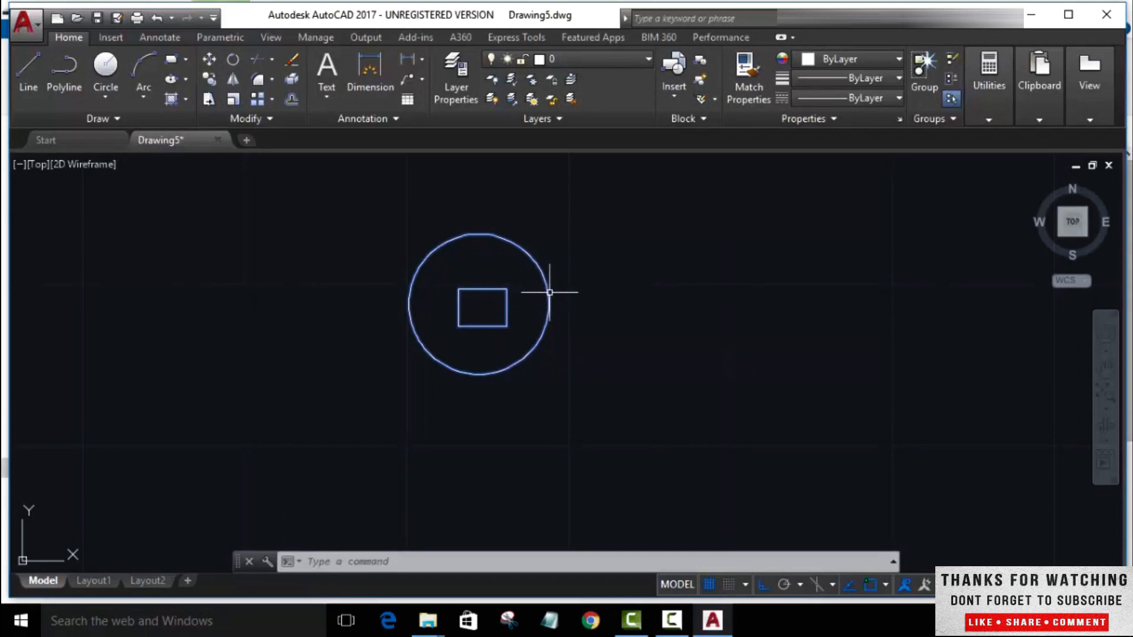
{"action": "left_click_drag", "start_coordinate": [543, 294], "coordinate": [608, 296]}
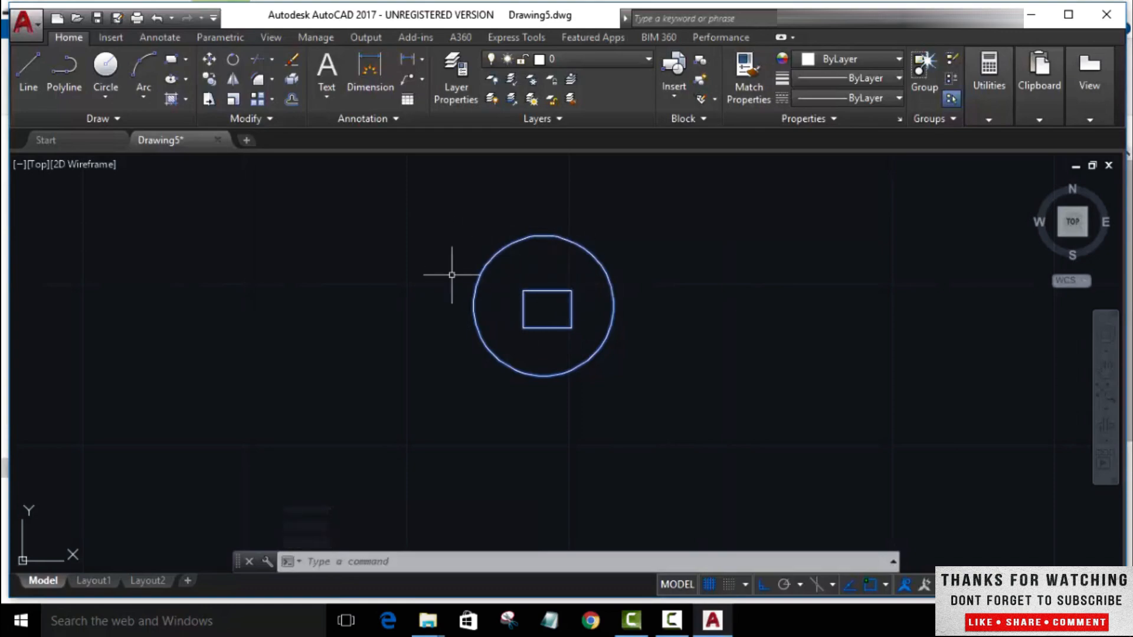
- Draw a large circle in the empty area to the right of the block, many times larger than the block
{"action": "scroll", "coordinate": [677, 271], "scroll_direction": "down", "scroll_amount": 2}
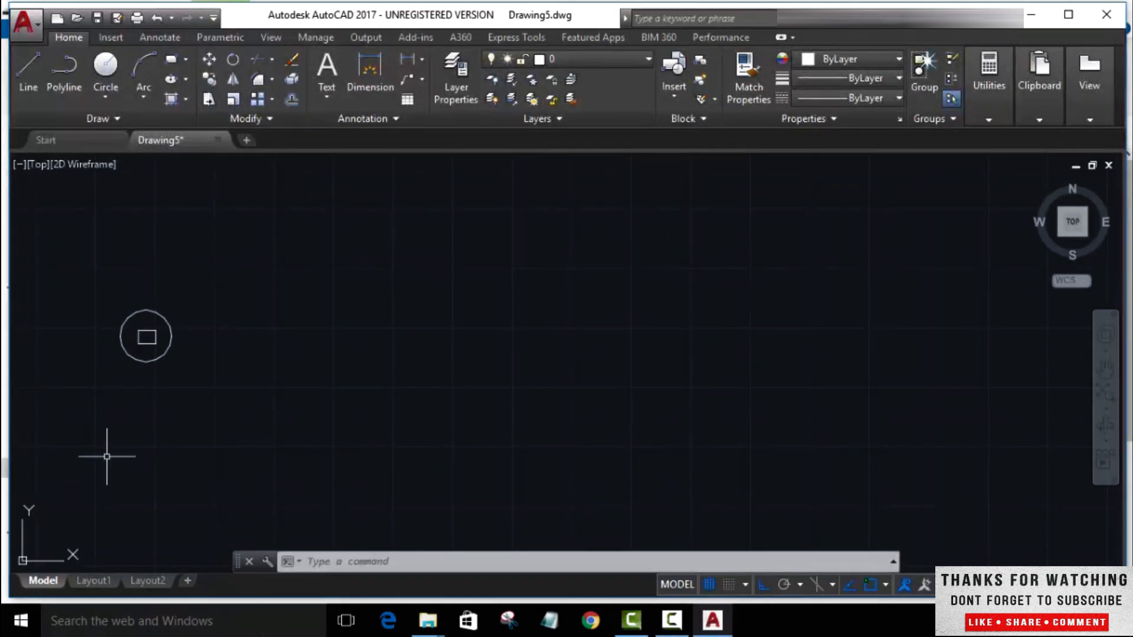
{"action": "scroll", "coordinate": [665, 314], "scroll_direction": "down", "scroll_amount": 3}
{"action": "scroll", "coordinate": [576, 336], "scroll_direction": "down", "scroll_amount": 5}
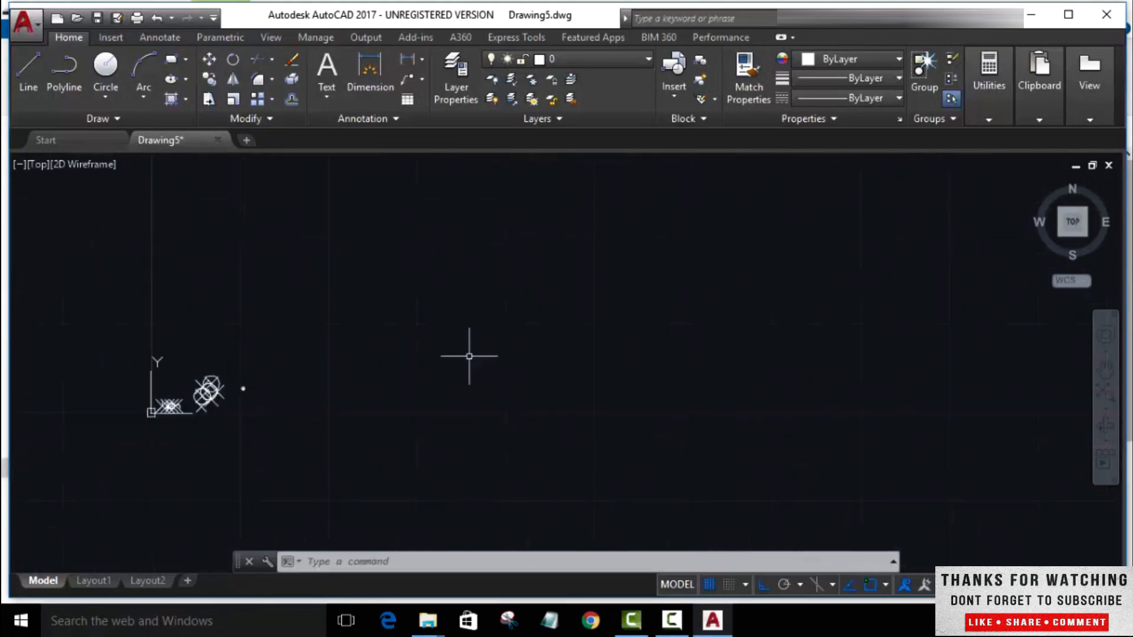
{"action": "scroll", "coordinate": [622, 337], "scroll_direction": "up", "scroll_amount": 2}
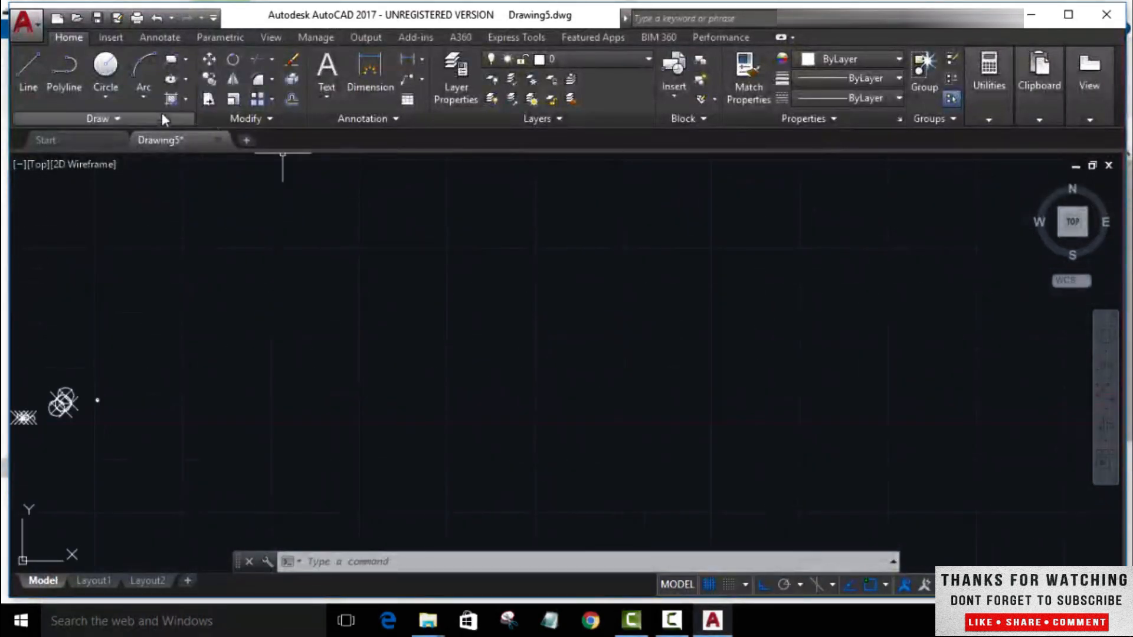
{"action": "left_click", "coordinate": [109, 66]}
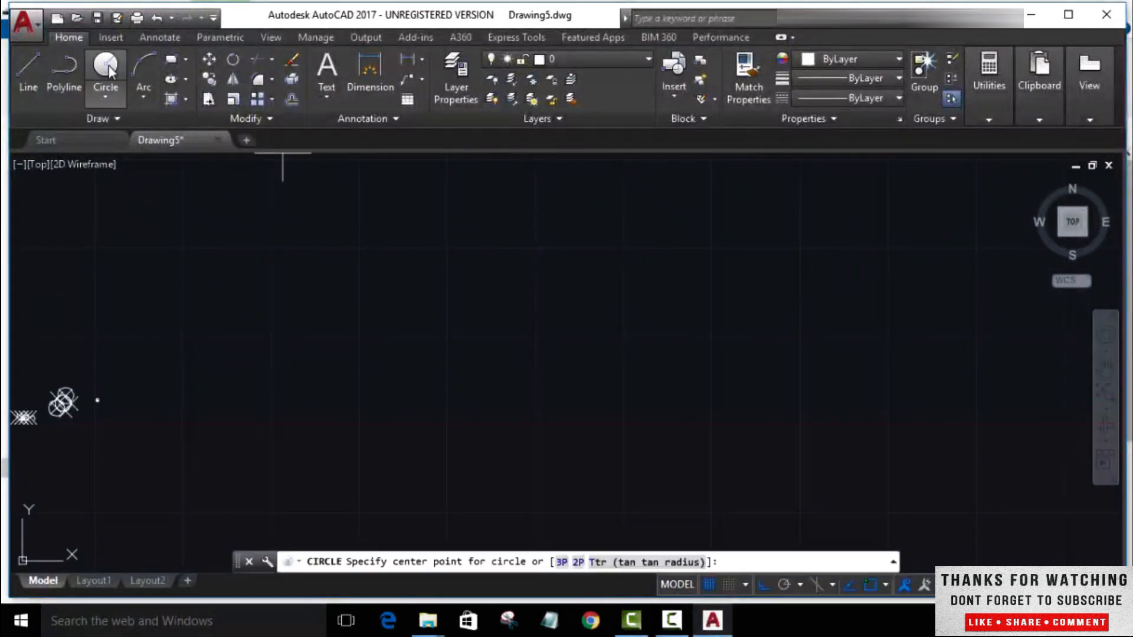
{"action": "left_click", "coordinate": [498, 319]}
{"action": "left_click", "coordinate": [700, 510]}
{"action": "scroll", "coordinate": [632, 384], "scroll_direction": "down", "scroll_amount": 3}
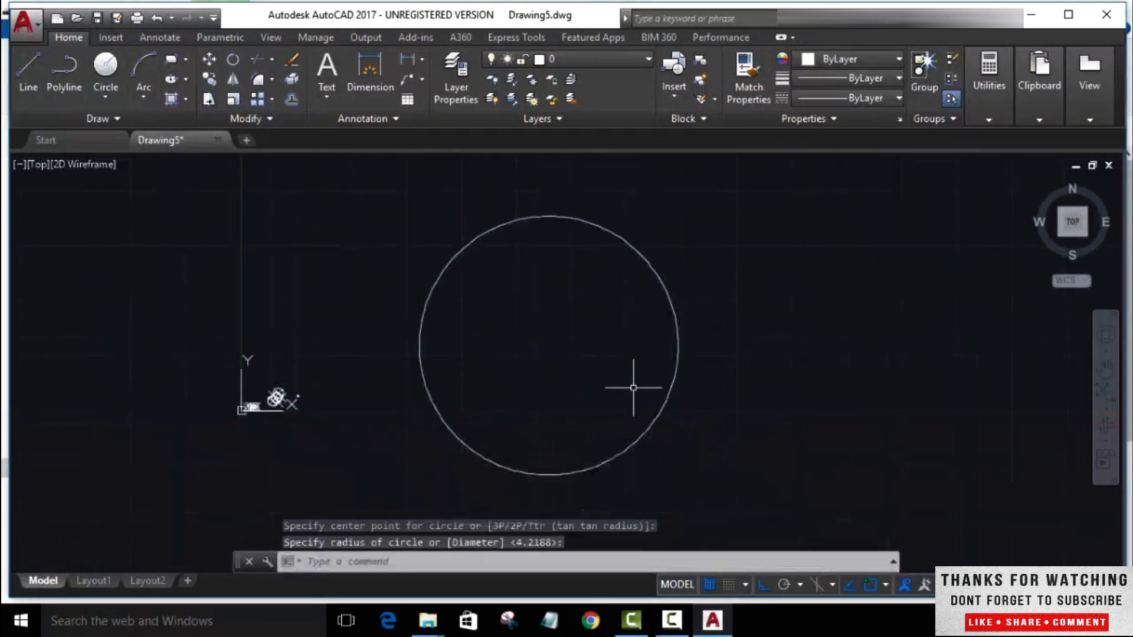
{"action": "scroll", "coordinate": [658, 385], "scroll_direction": "up", "scroll_amount": 3}
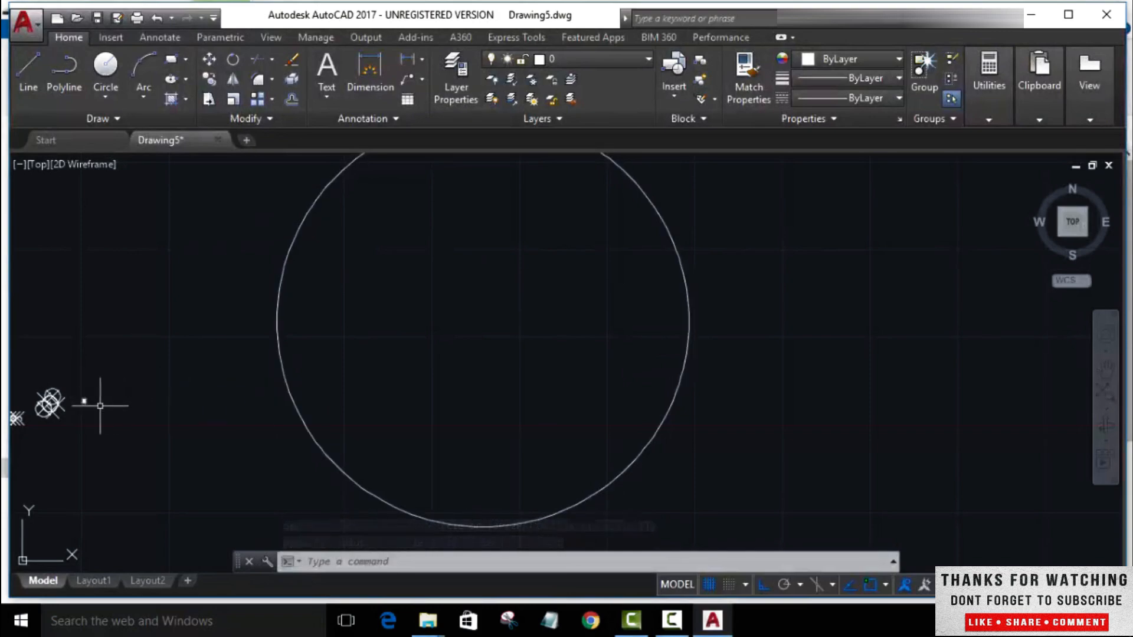
{"action": "scroll", "coordinate": [100, 406], "scroll_direction": "up", "scroll_amount": 4}
{"action": "scroll", "coordinate": [88, 371], "scroll_direction": "down", "scroll_amount": 4}
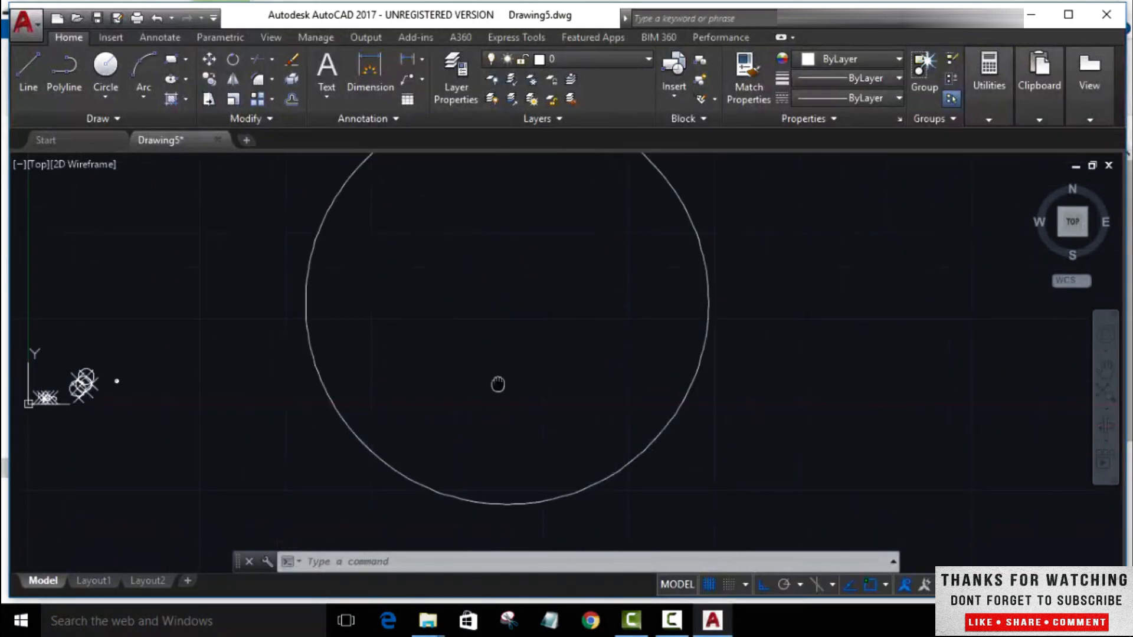
{"action": "middle_click_drag", "start_coordinate": [498, 385], "coordinate": [478, 446]}
{"action": "scroll", "coordinate": [489, 429], "scroll_direction": "down", "scroll_amount": 2}
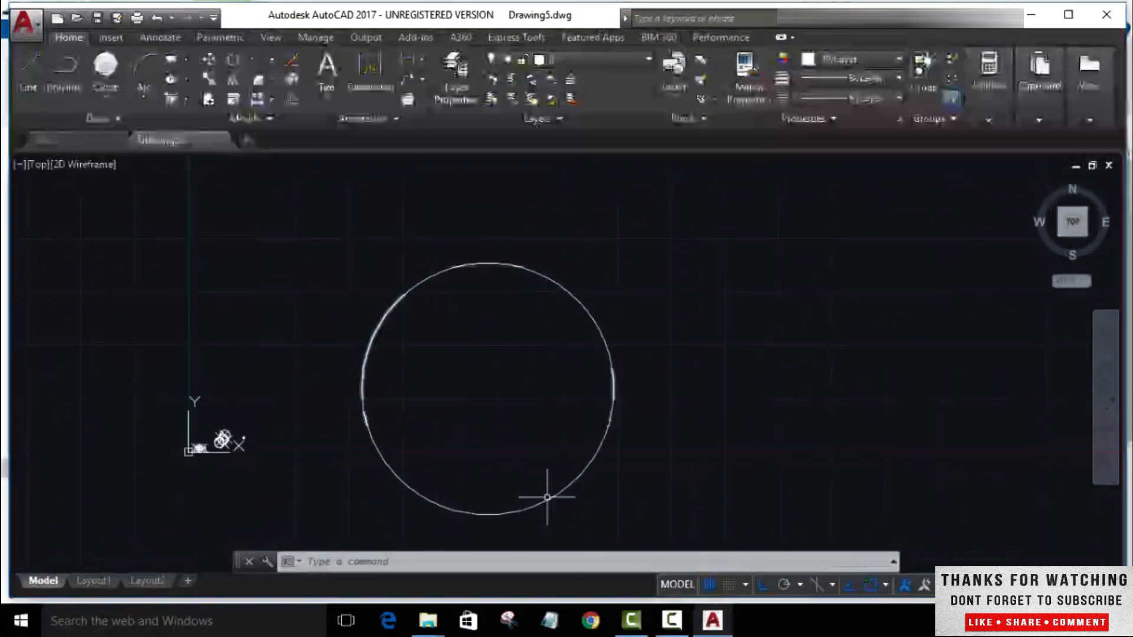
- Divide the large circle into 10 segments with the block "first", aligning the blocks with the circle
{"action": "left_click", "coordinate": [110, 121]}
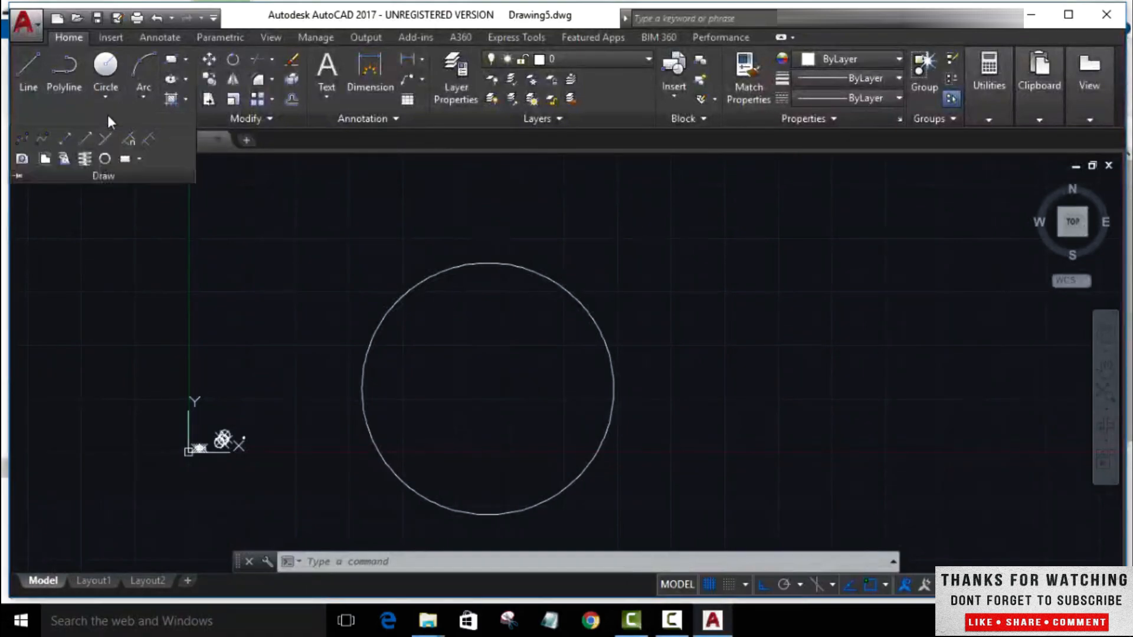
{"action": "left_click", "coordinate": [126, 141]}
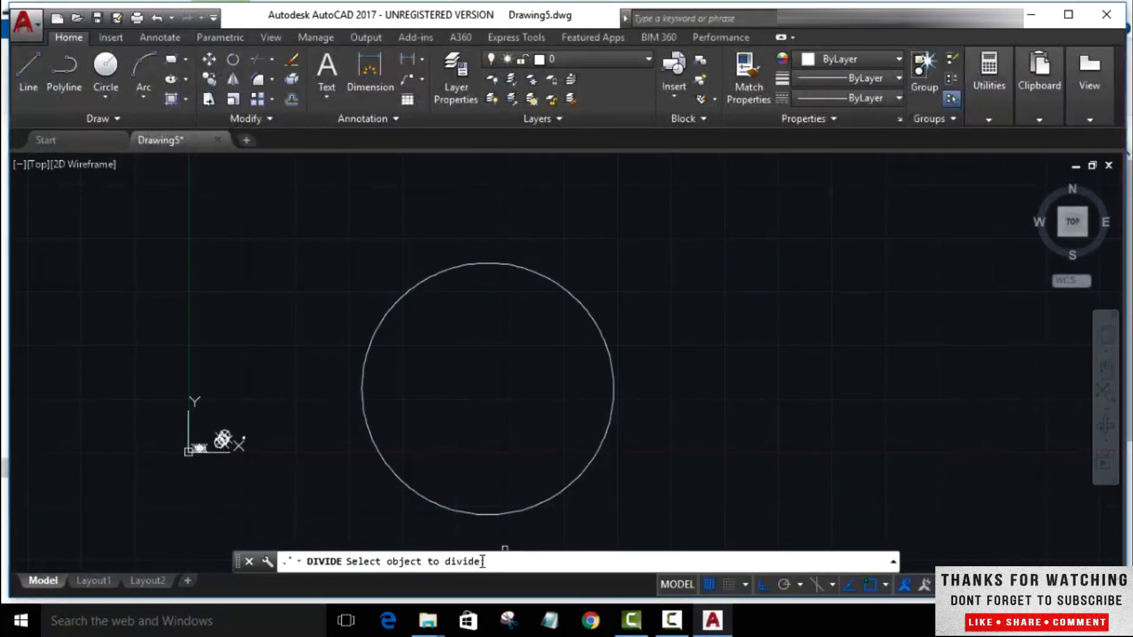
{"action": "left_click", "coordinate": [477, 514]}
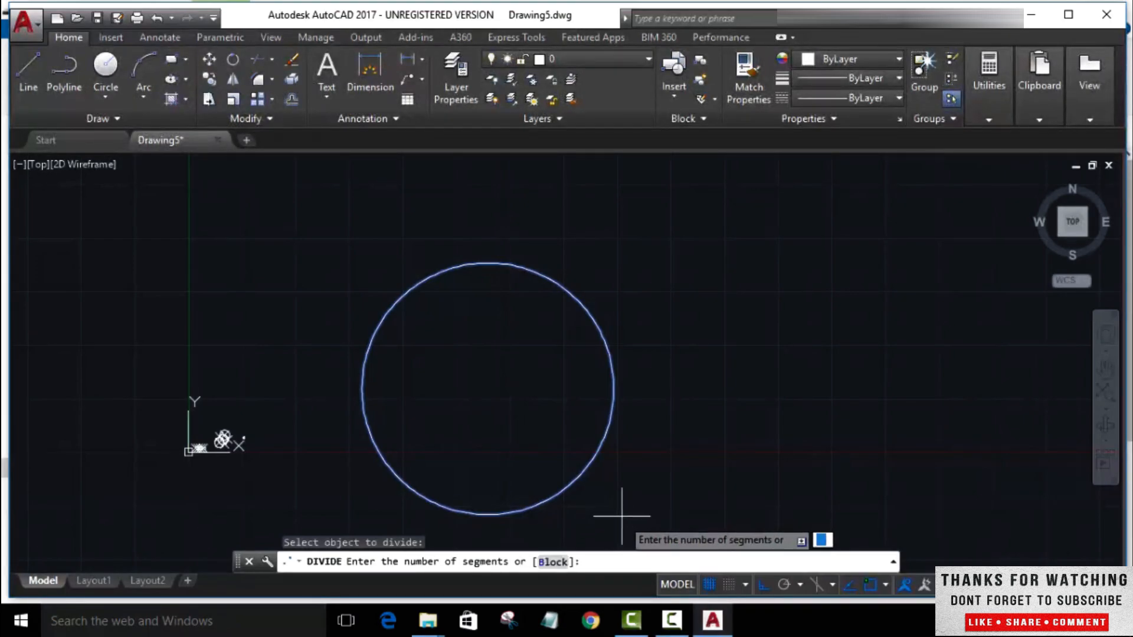
{"action": "left_click", "coordinate": [548, 563]}
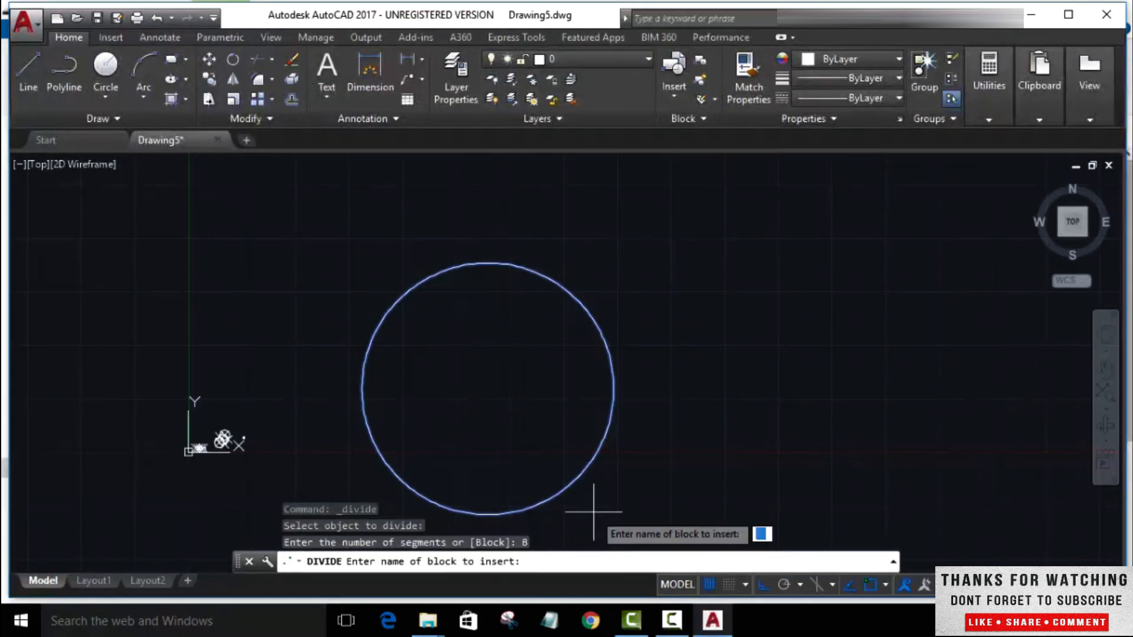
{"action": "type", "text": "first"}
{"action": "key", "text": "Return"}
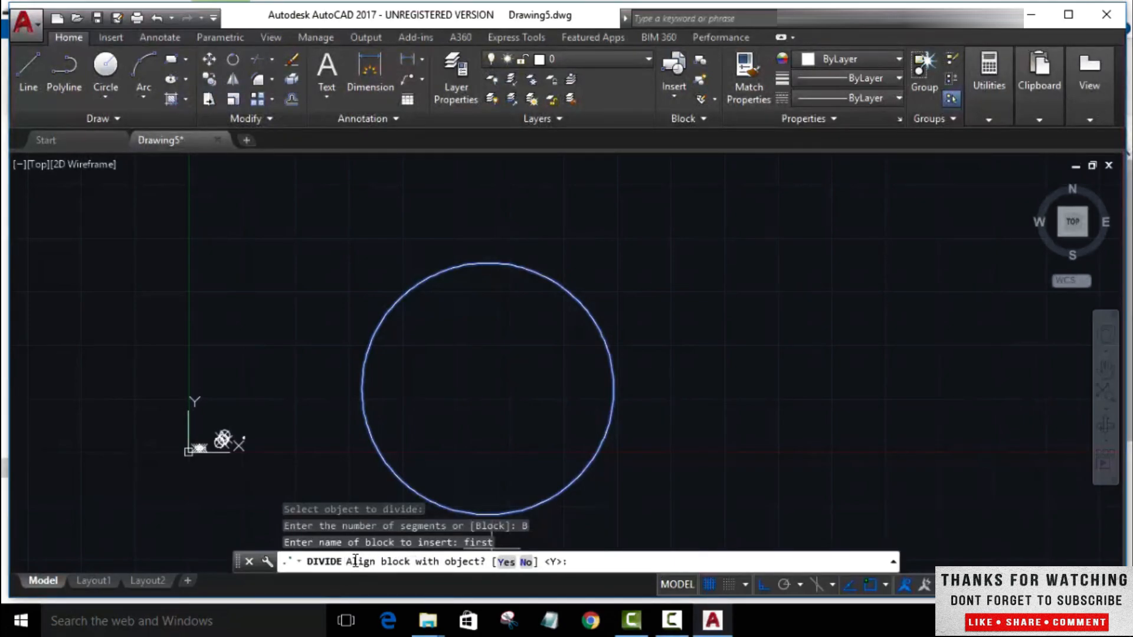
{"action": "left_click", "coordinate": [501, 561]}
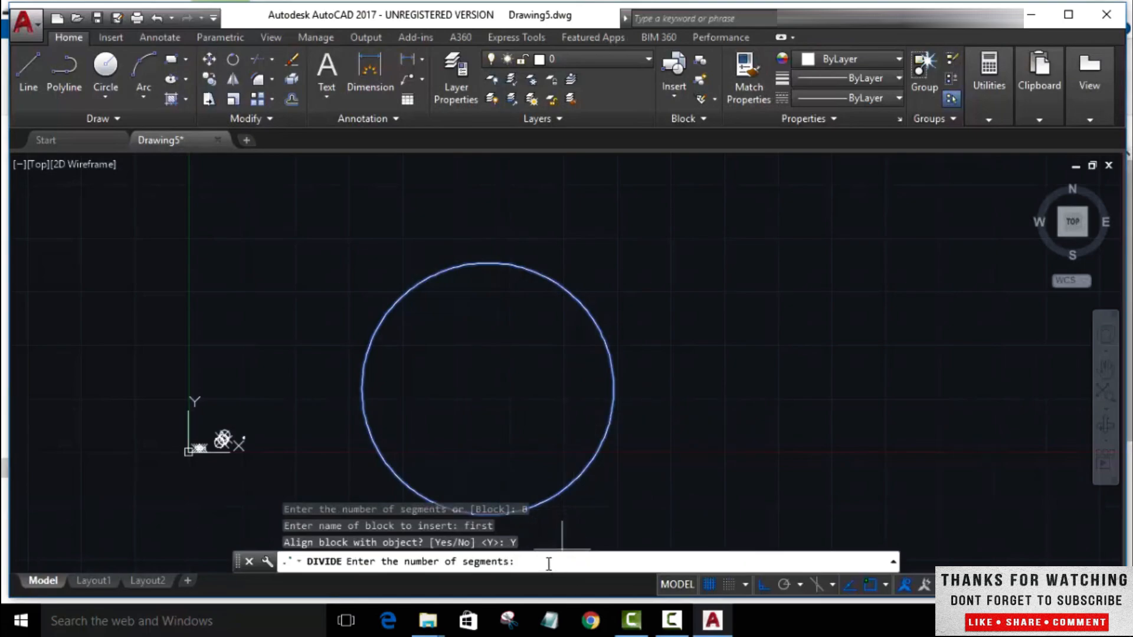
{"action": "type", "text": "10"}
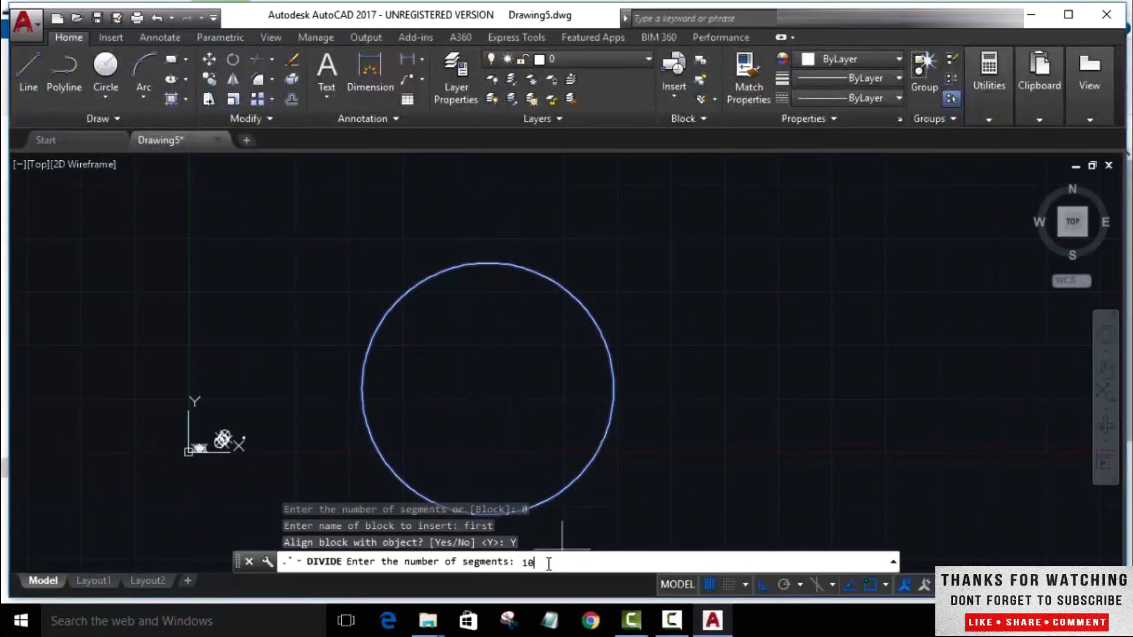
{"action": "key", "text": "Return"}
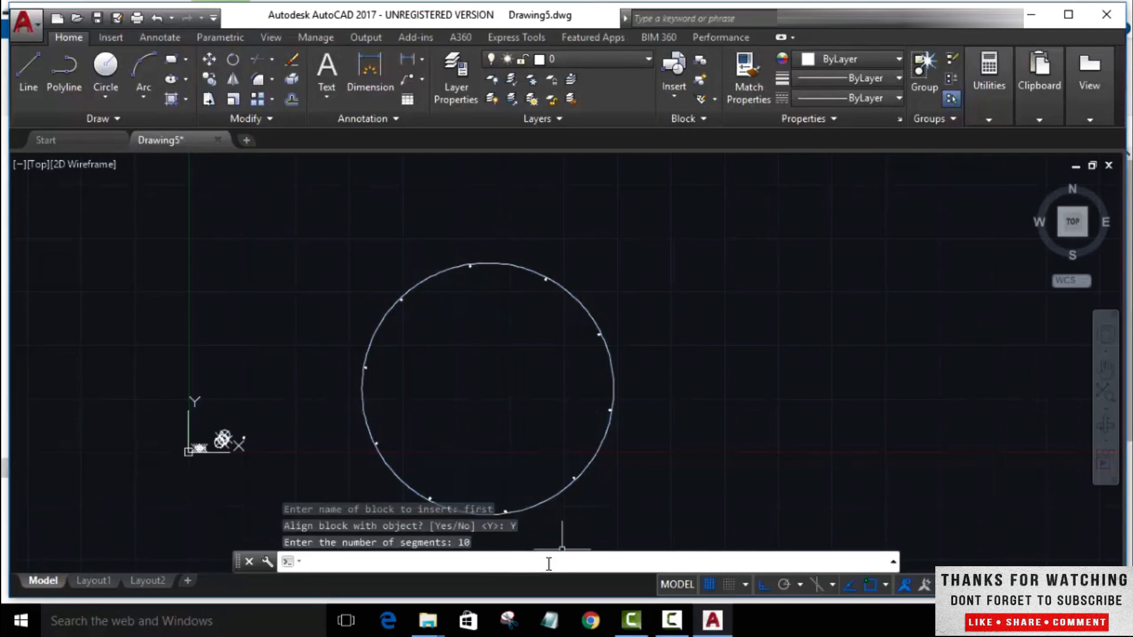
- Examine the placement and rotation of the blocks around the large circle up close
{"action": "scroll", "coordinate": [488, 394], "scroll_direction": "up", "scroll_amount": 3}
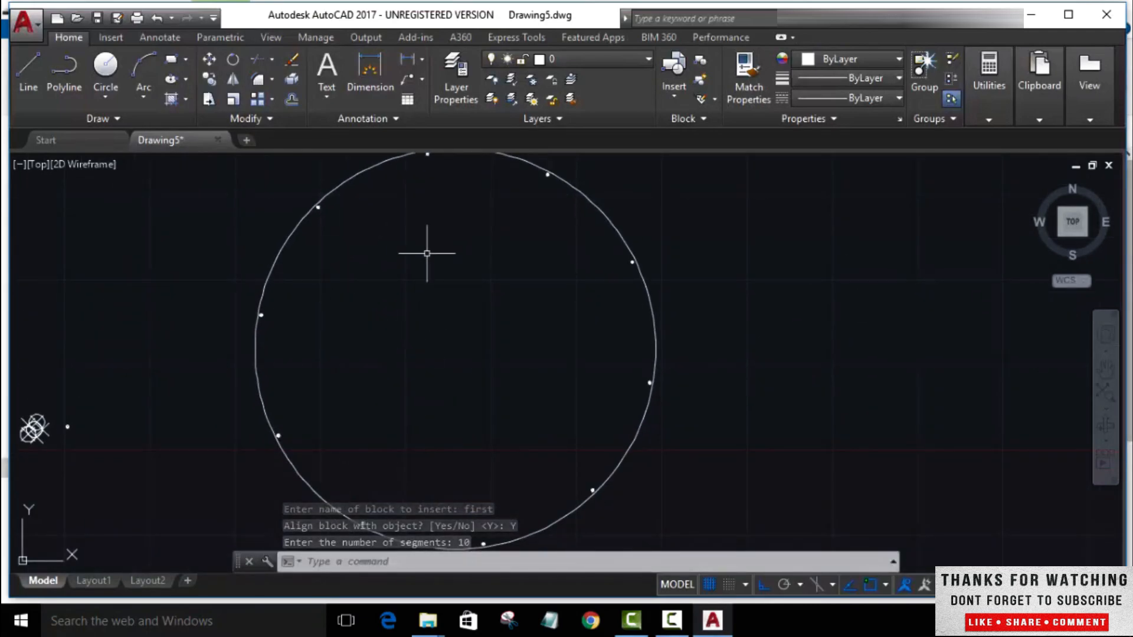
{"action": "scroll", "coordinate": [540, 516], "scroll_direction": "up", "scroll_amount": 5}
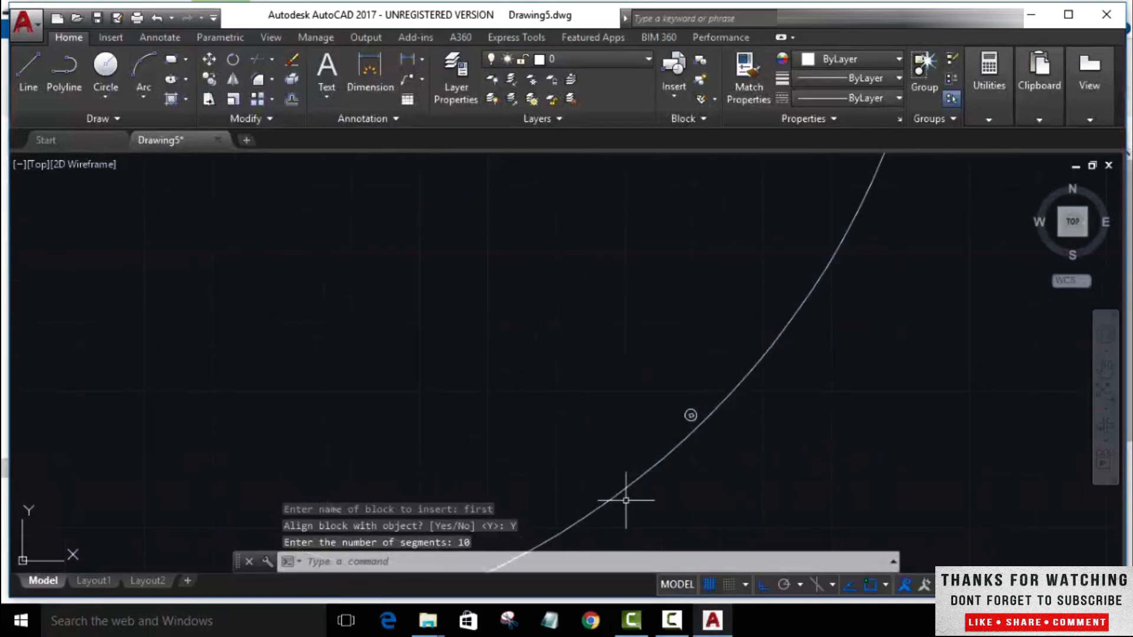
{"action": "scroll", "coordinate": [705, 375], "scroll_direction": "up", "scroll_amount": 2}
{"action": "middle_click_drag", "start_coordinate": [581, 429], "coordinate": [772, 206]}
{"action": "middle_click_drag", "start_coordinate": [385, 463], "coordinate": [600, 376]}
{"action": "middle_click_drag", "start_coordinate": [384, 445], "coordinate": [728, 417]}
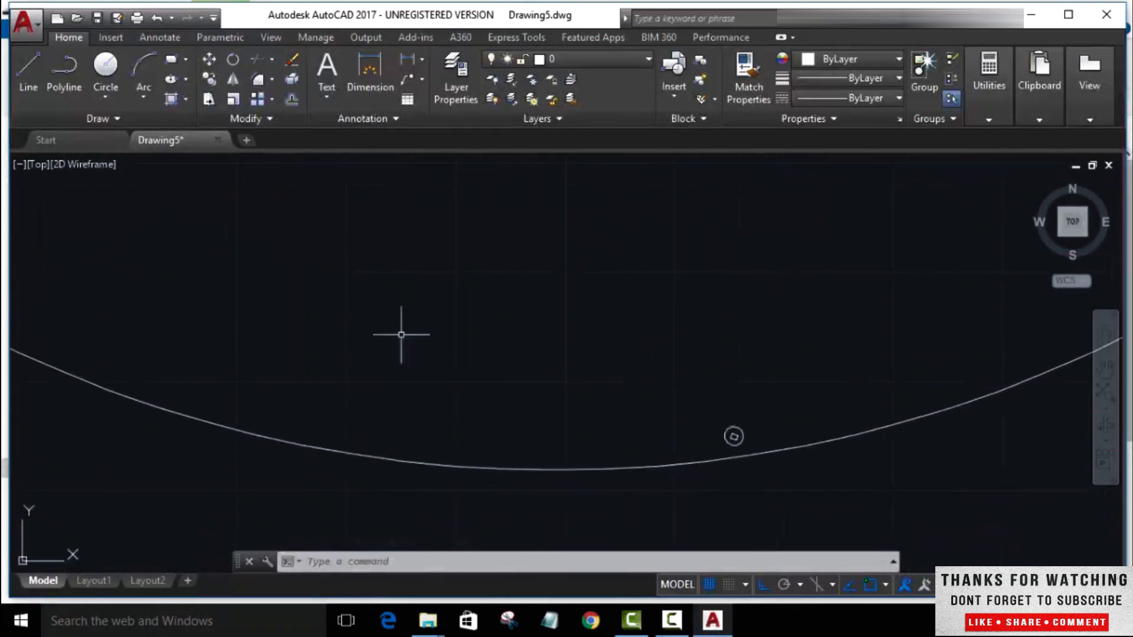
{"action": "middle_click_drag", "start_coordinate": [330, 306], "coordinate": [636, 454]}
{"action": "scroll", "coordinate": [464, 395], "scroll_direction": "down", "scroll_amount": 5}
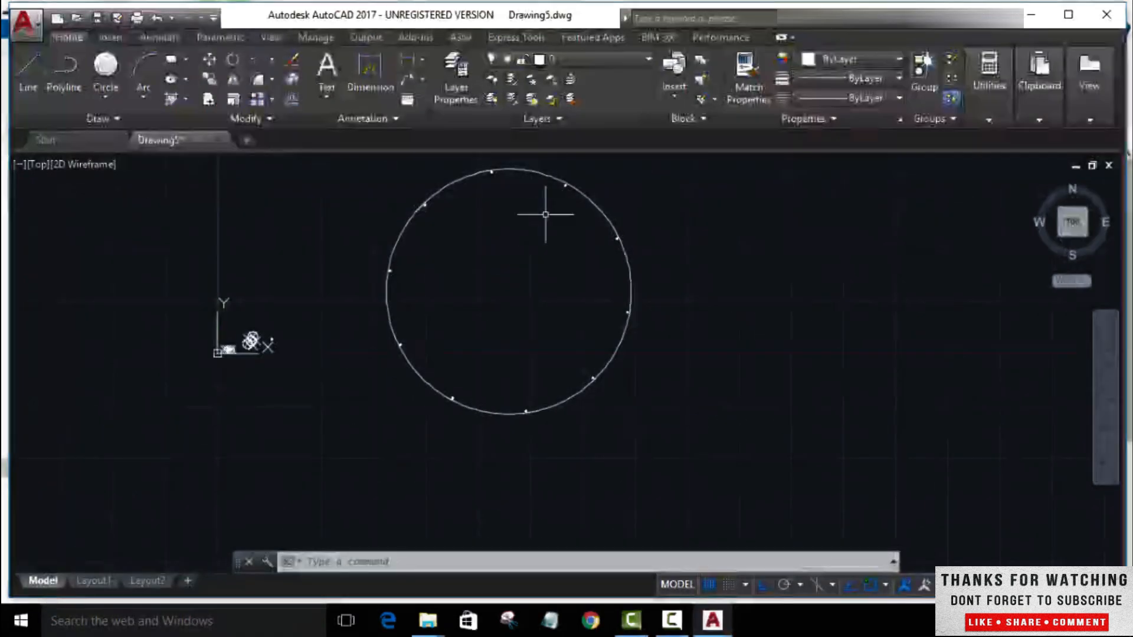
{"action": "scroll", "coordinate": [530, 236], "scroll_direction": "up", "scroll_amount": 1}
{"action": "middle_click_drag", "start_coordinate": [530, 236], "coordinate": [495, 273]}
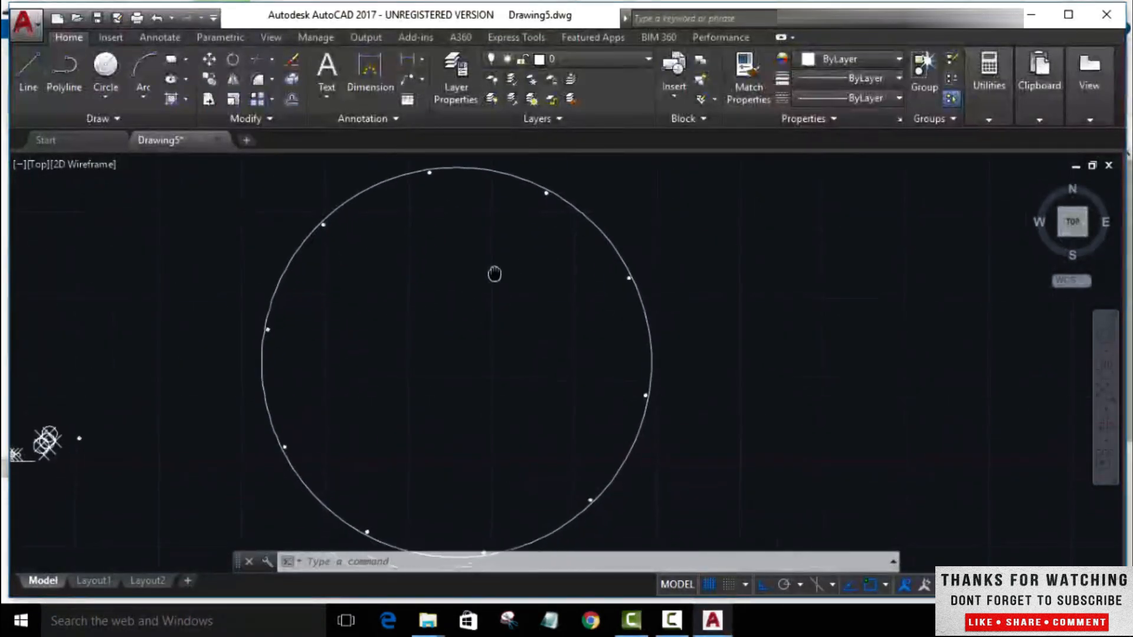
- Move the large circle to the right, clear of the ring of blocks
{"action": "left_click", "coordinate": [652, 340]}
{"action": "left_click", "coordinate": [653, 359]}
{"action": "left_click", "coordinate": [653, 359]}
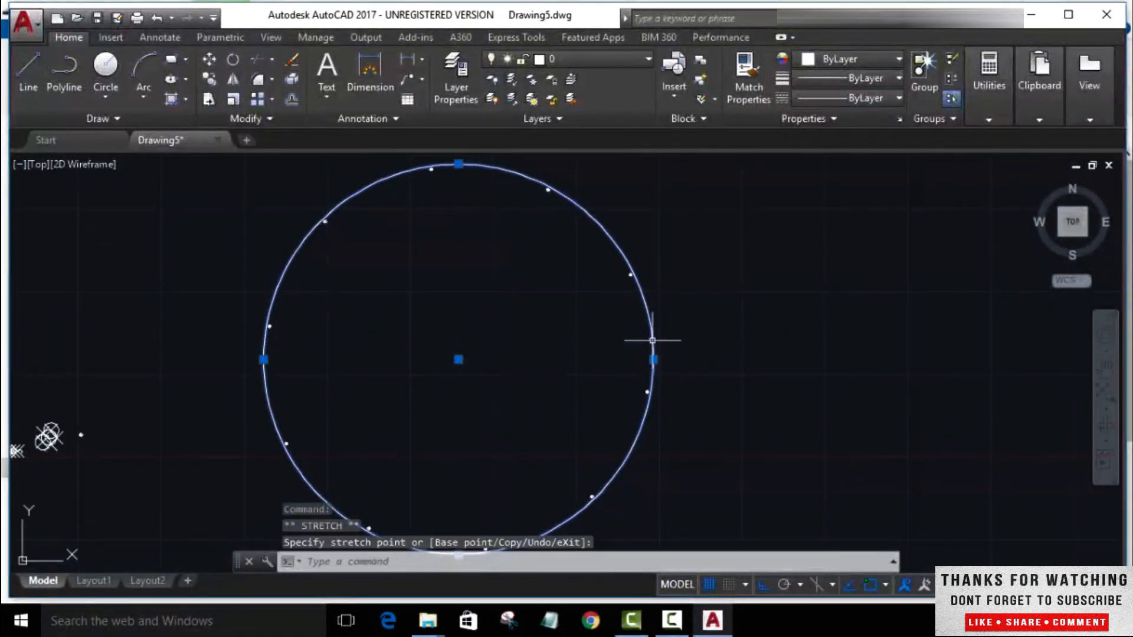
{"action": "left_click_drag", "start_coordinate": [652, 340], "coordinate": [1061, 341]}
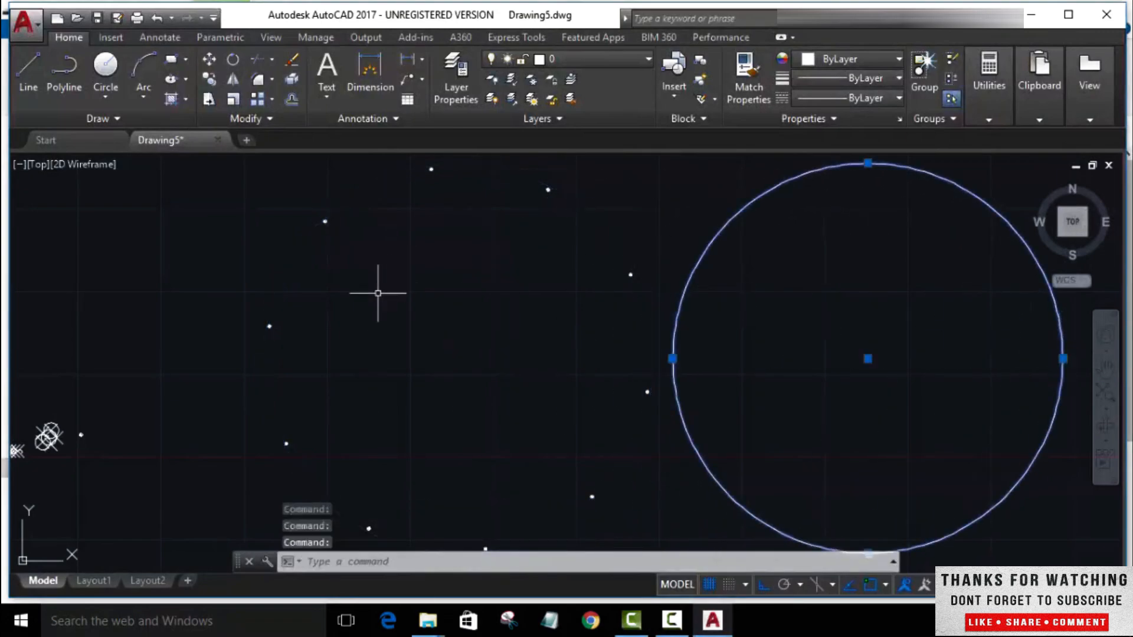
- Draw a long horizontal line in the empty area below the large circle and the ring of blocks
{"action": "scroll", "coordinate": [217, 331], "scroll_direction": "up", "scroll_amount": 3}
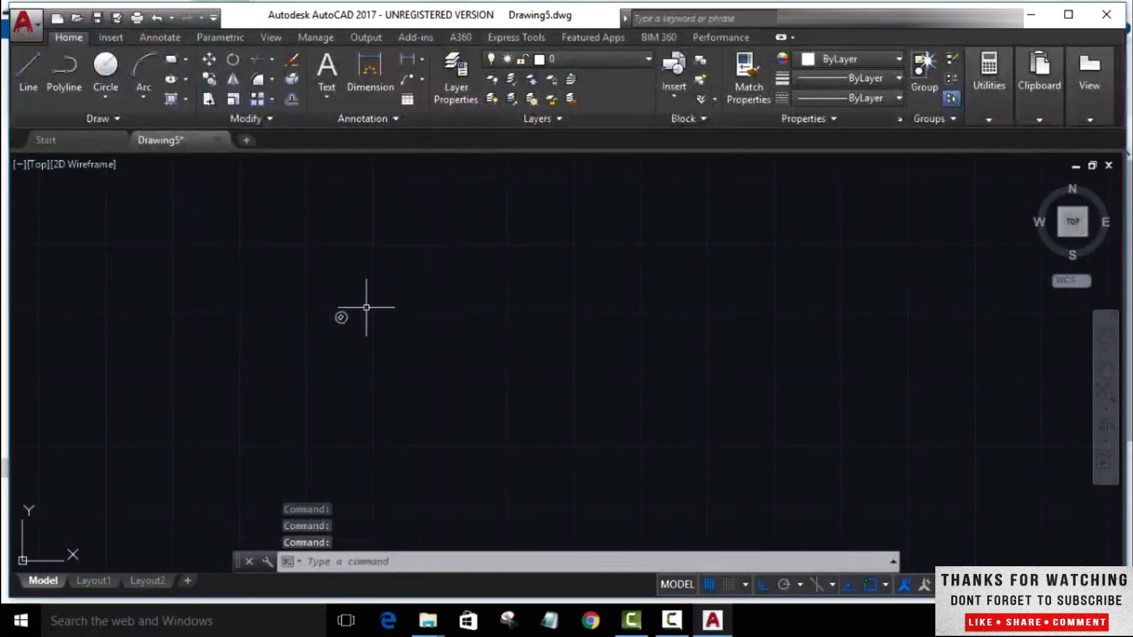
{"action": "scroll", "coordinate": [625, 344], "scroll_direction": "down", "scroll_amount": 3}
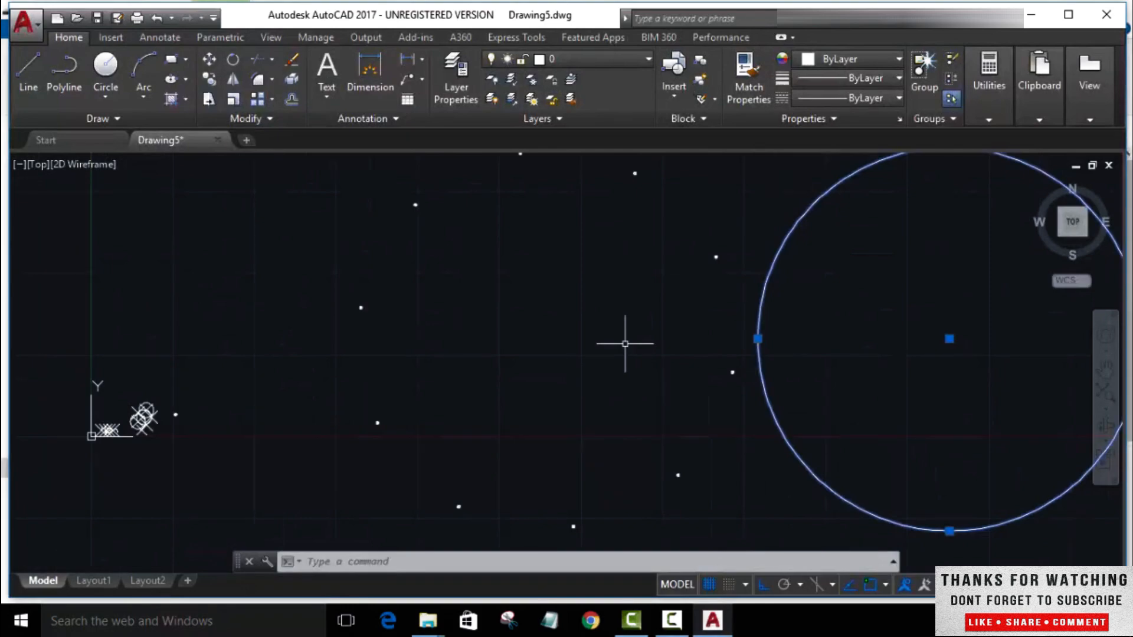
{"action": "scroll", "coordinate": [625, 343], "scroll_direction": "down", "scroll_amount": 4}
{"action": "middle_click_drag", "start_coordinate": [637, 417], "coordinate": [463, 285]}
{"action": "left_click", "coordinate": [25, 72]}
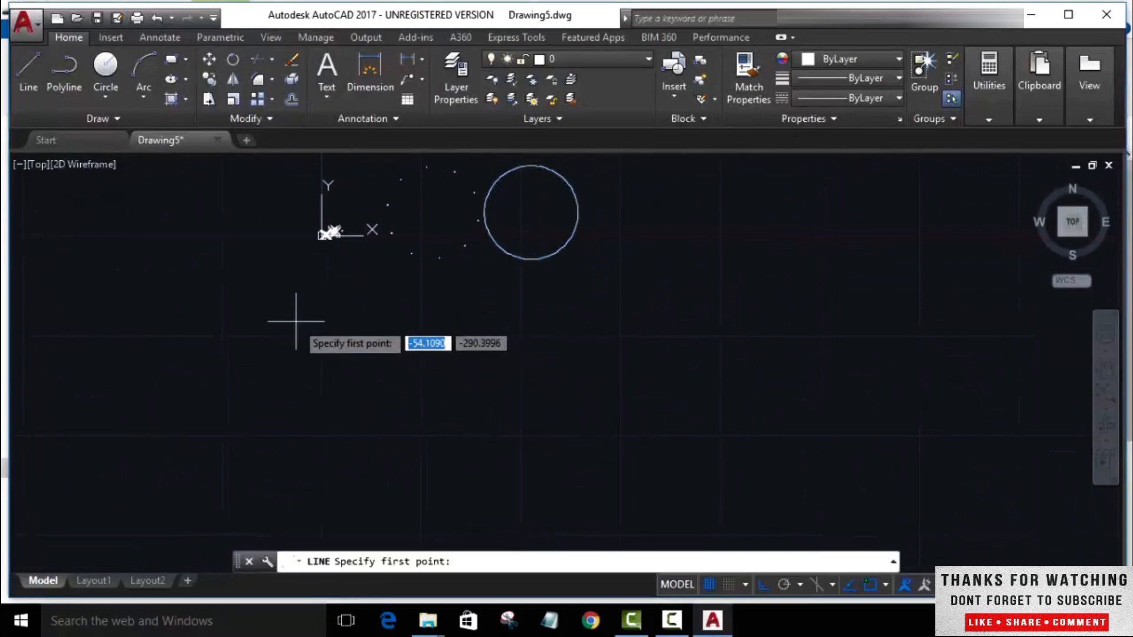
{"action": "left_click", "coordinate": [324, 337]}
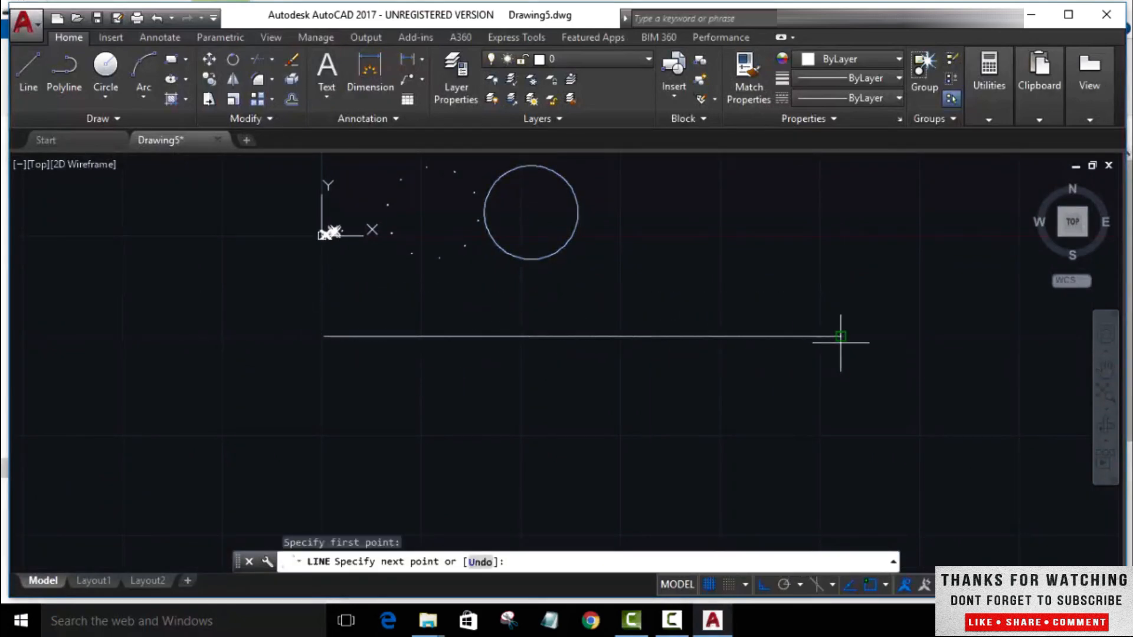
{"action": "left_click", "coordinate": [839, 337]}
{"action": "key", "text": "Return"}
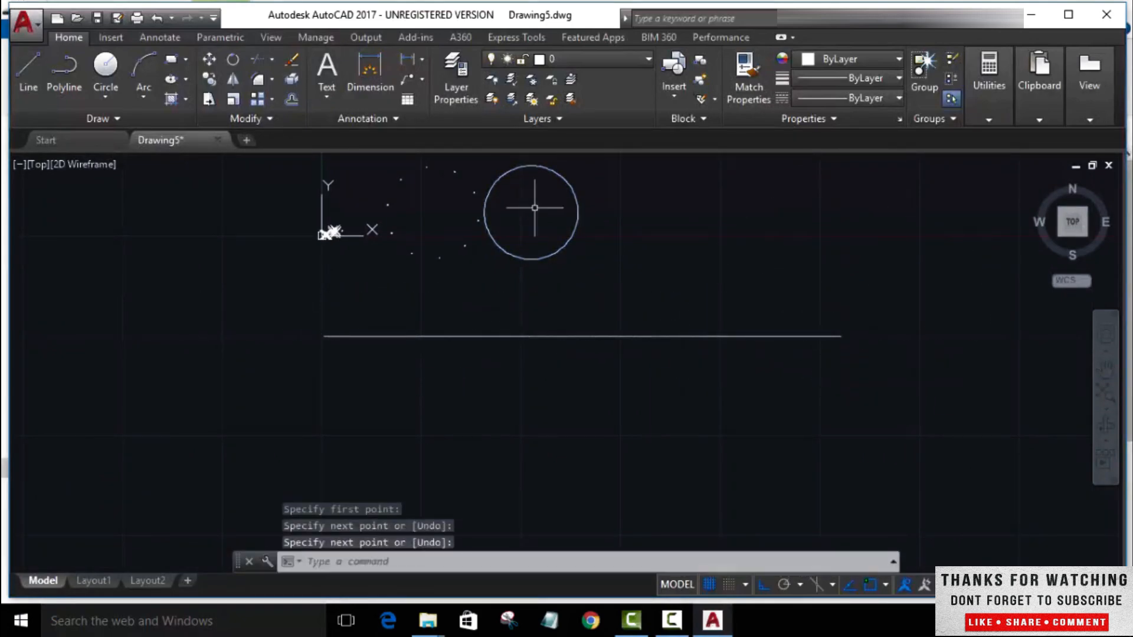
- Divide the horizontal line into 6 segments with the block "first", keeping the blocks aligned with the line
{"action": "scroll", "coordinate": [520, 310], "scroll_direction": "up", "scroll_amount": 2}
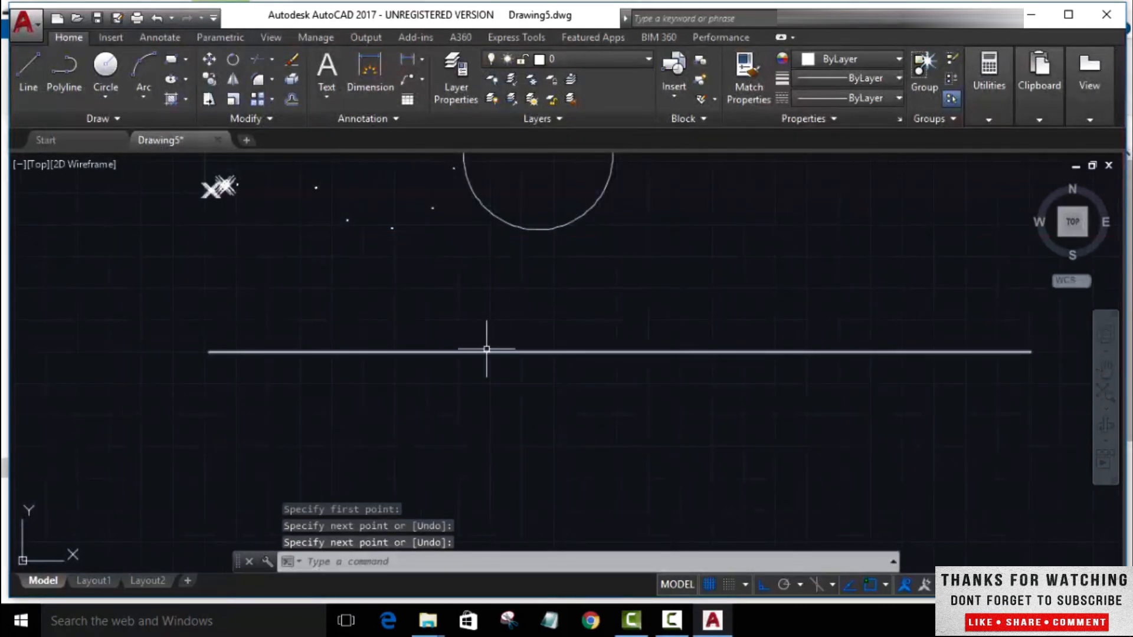
{"action": "left_click", "coordinate": [118, 121]}
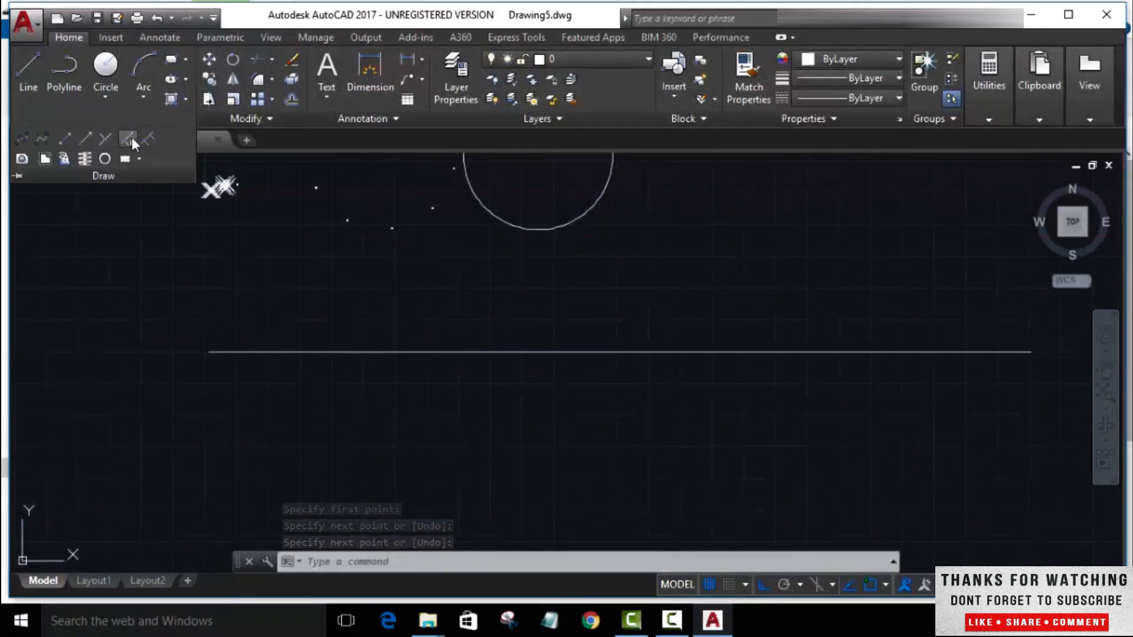
{"action": "left_click", "coordinate": [128, 139]}
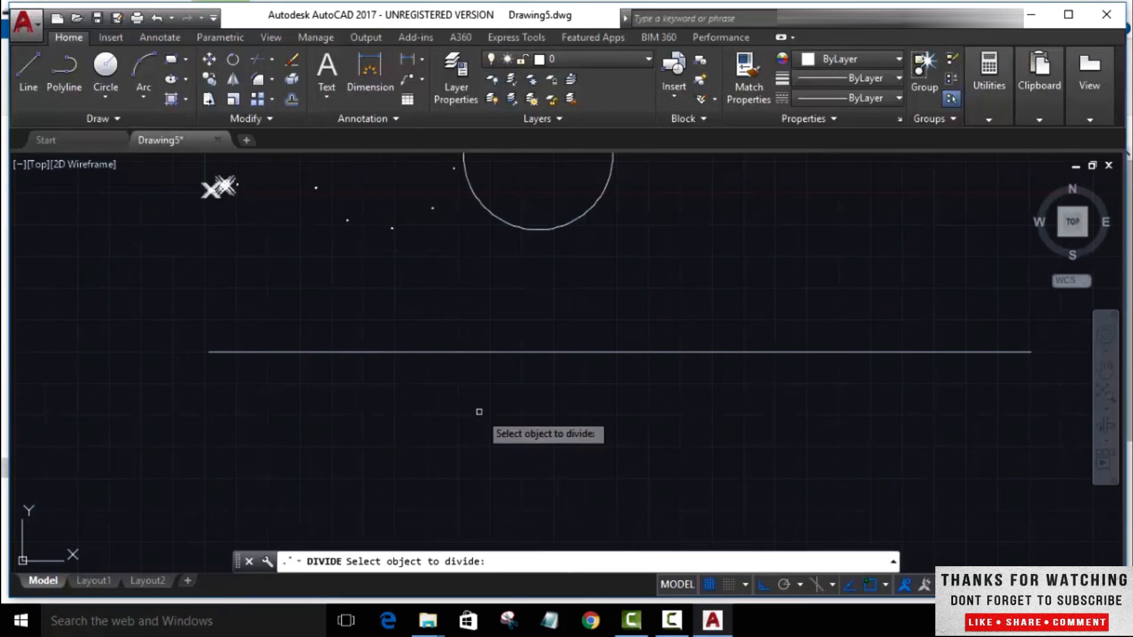
{"action": "left_click", "coordinate": [482, 352]}
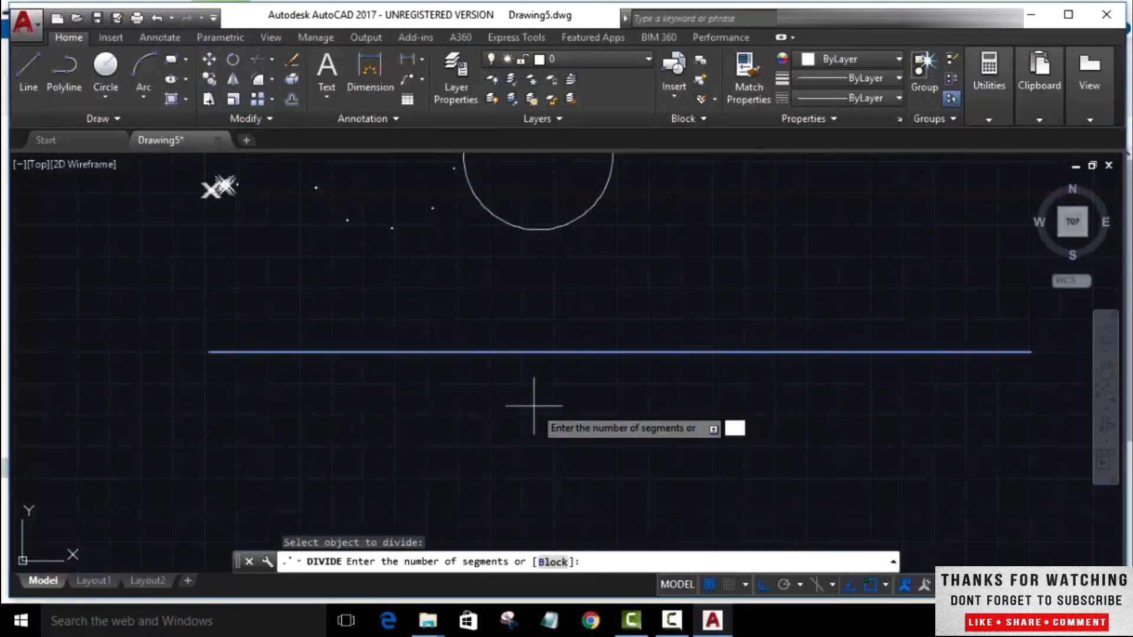
{"action": "key", "text": "Return"}
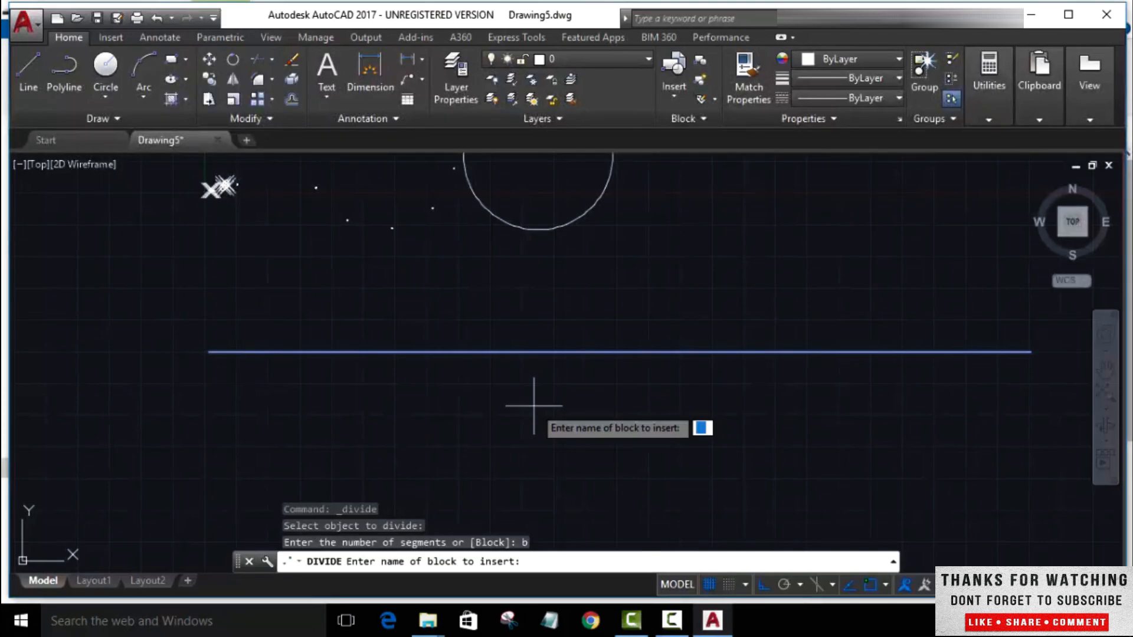
{"action": "type", "text": "first"}
{"action": "key", "text": "Return"}
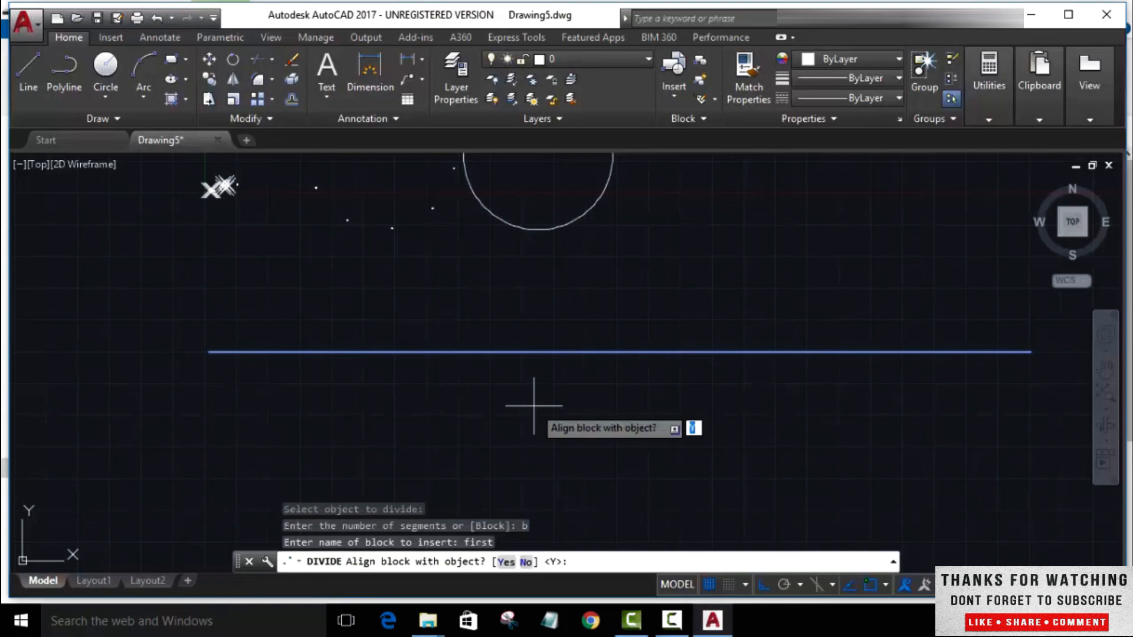
{"action": "key", "text": "Return"}
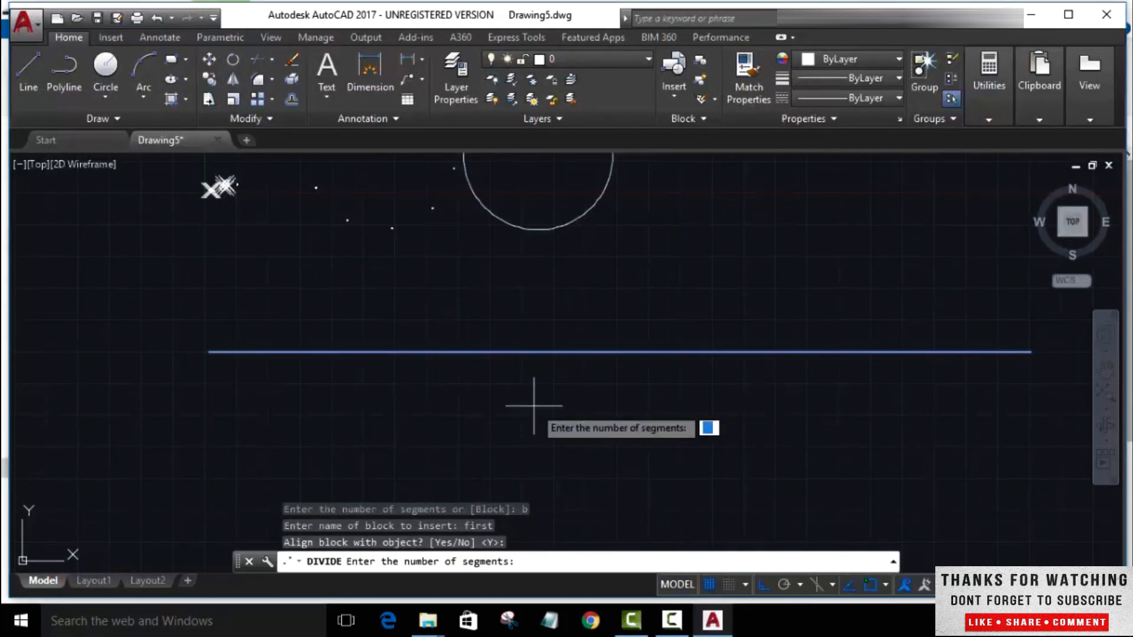
{"action": "type", "text": "6"}
{"action": "key", "text": "Return"}
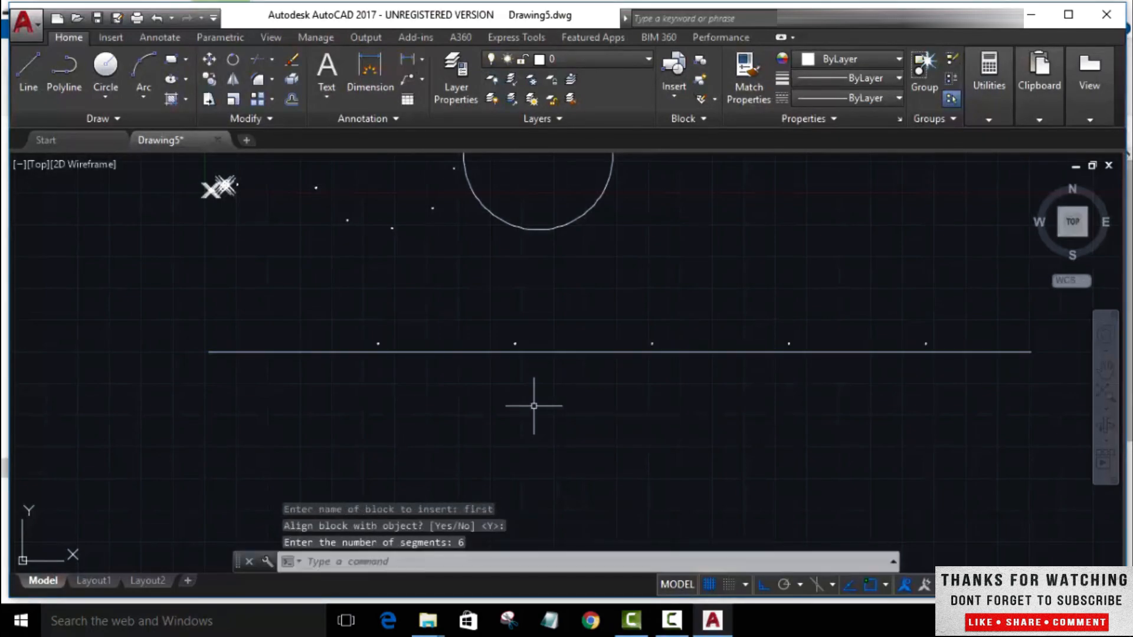
- Inspect the blocks spaced along the horizontal line, up close and along its whole length
{"action": "scroll", "coordinate": [443, 341], "scroll_direction": "up", "scroll_amount": 2}
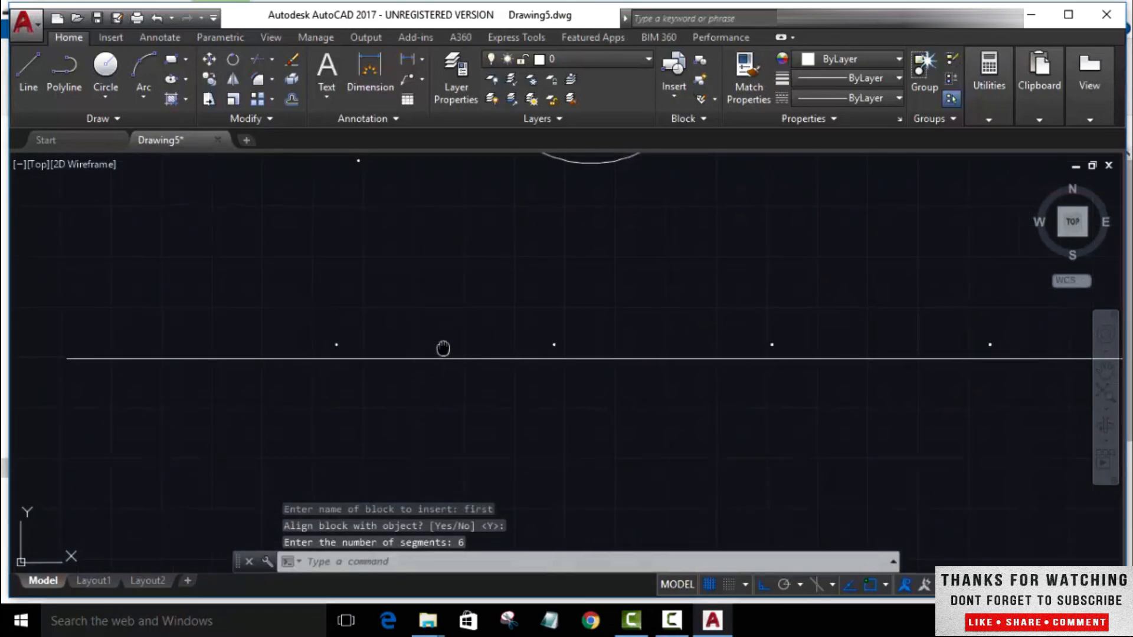
{"action": "middle_click_drag", "start_coordinate": [442, 349], "coordinate": [349, 357]}
{"action": "scroll", "coordinate": [348, 358], "scroll_direction": "down", "scroll_amount": 4}
{"action": "scroll", "coordinate": [436, 372], "scroll_direction": "up", "scroll_amount": 7}
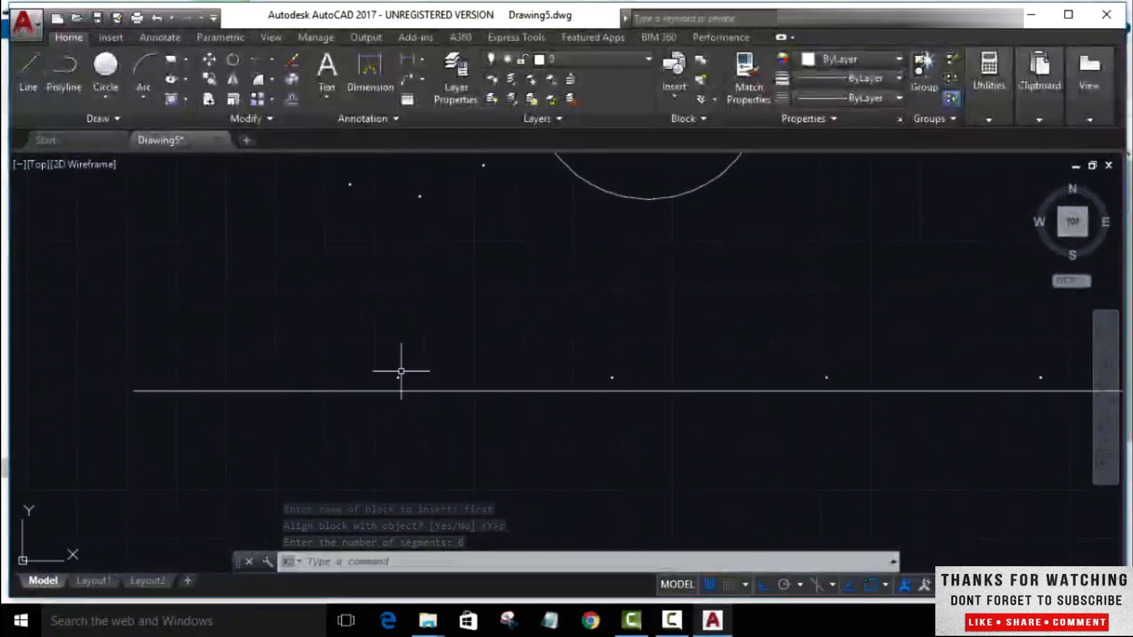
{"action": "scroll", "coordinate": [392, 374], "scroll_direction": "up", "scroll_amount": 2}
{"action": "middle_click_drag", "start_coordinate": [448, 414], "coordinate": [229, 418]}
{"action": "middle_click_drag", "start_coordinate": [649, 413], "coordinate": [495, 417]}
{"action": "middle_click_drag", "start_coordinate": [767, 413], "coordinate": [590, 412]}
{"action": "middle_click_drag", "start_coordinate": [909, 410], "coordinate": [577, 404]}
{"action": "scroll", "coordinate": [914, 396], "scroll_direction": "up", "scroll_amount": 2}
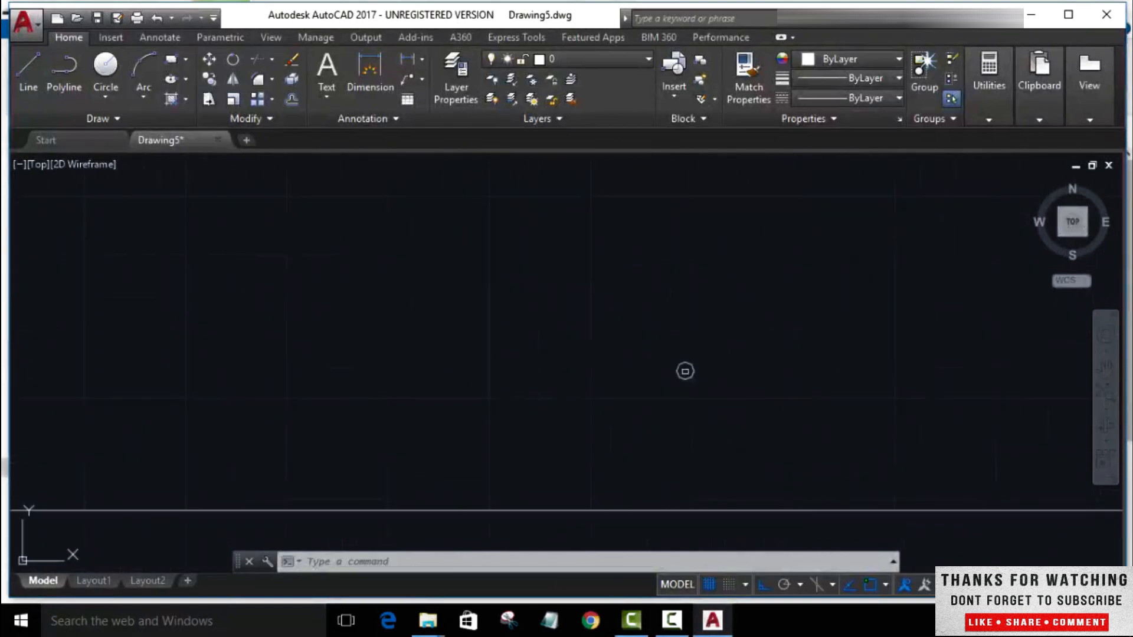
{"action": "scroll", "coordinate": [734, 379], "scroll_direction": "up", "scroll_amount": 4}
{"action": "scroll", "coordinate": [728, 379], "scroll_direction": "down", "scroll_amount": 7}
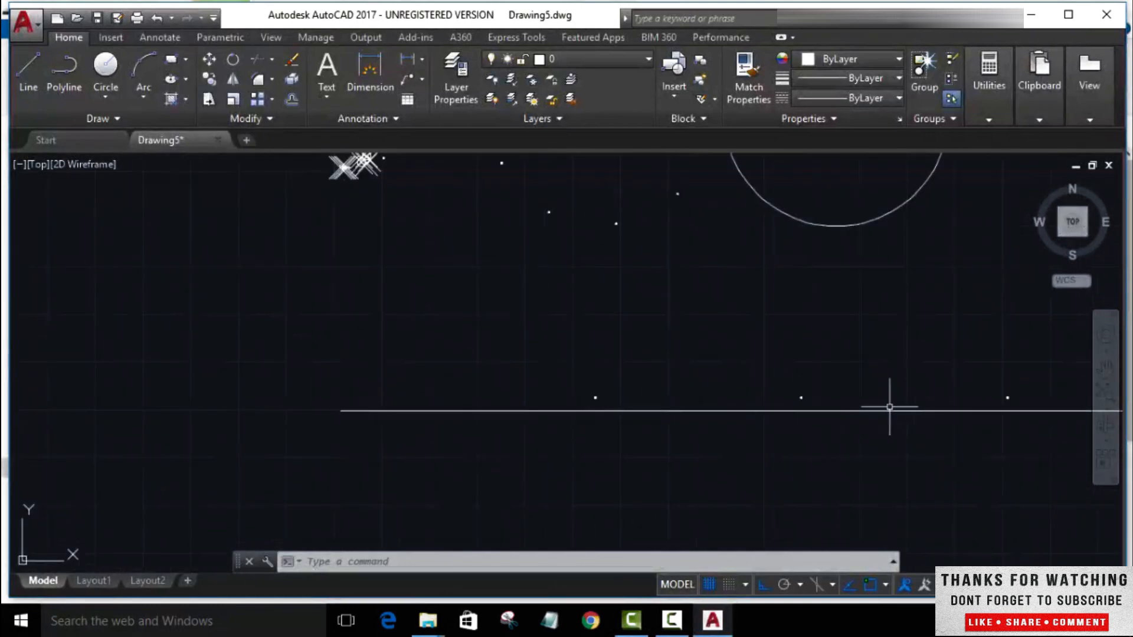
{"action": "scroll", "coordinate": [899, 406], "scroll_direction": "up", "scroll_amount": 1}
{"action": "middle_click_drag", "start_coordinate": [903, 405], "coordinate": [727, 429]}
{"action": "scroll", "coordinate": [727, 422], "scroll_direction": "down", "scroll_amount": 6}
{"action": "middle_click_drag", "start_coordinate": [882, 398], "coordinate": [725, 416]}
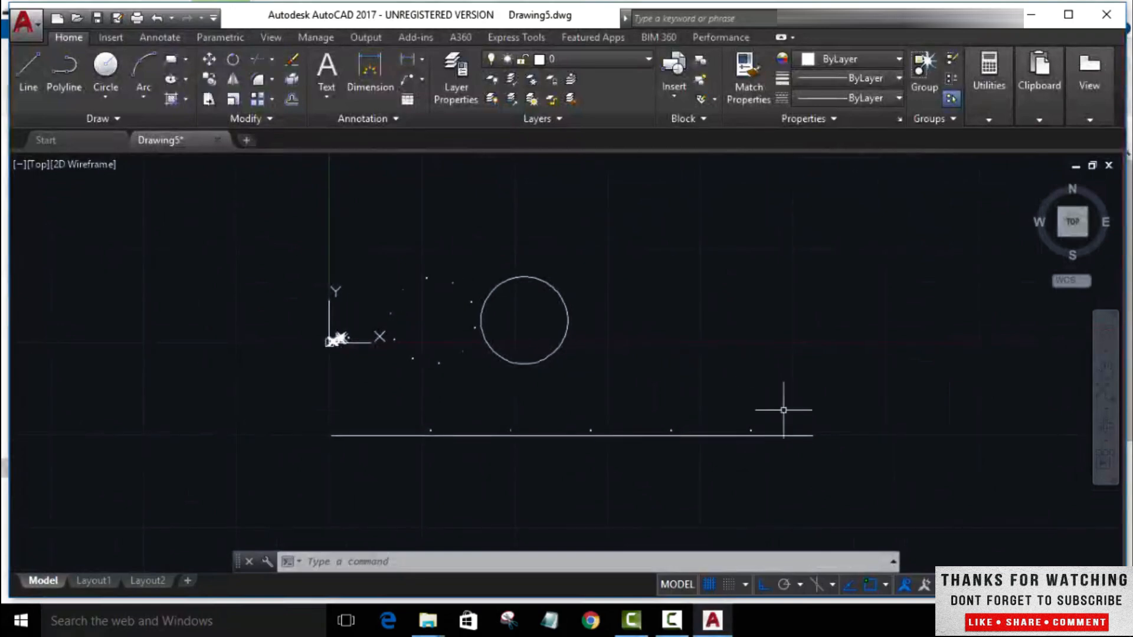